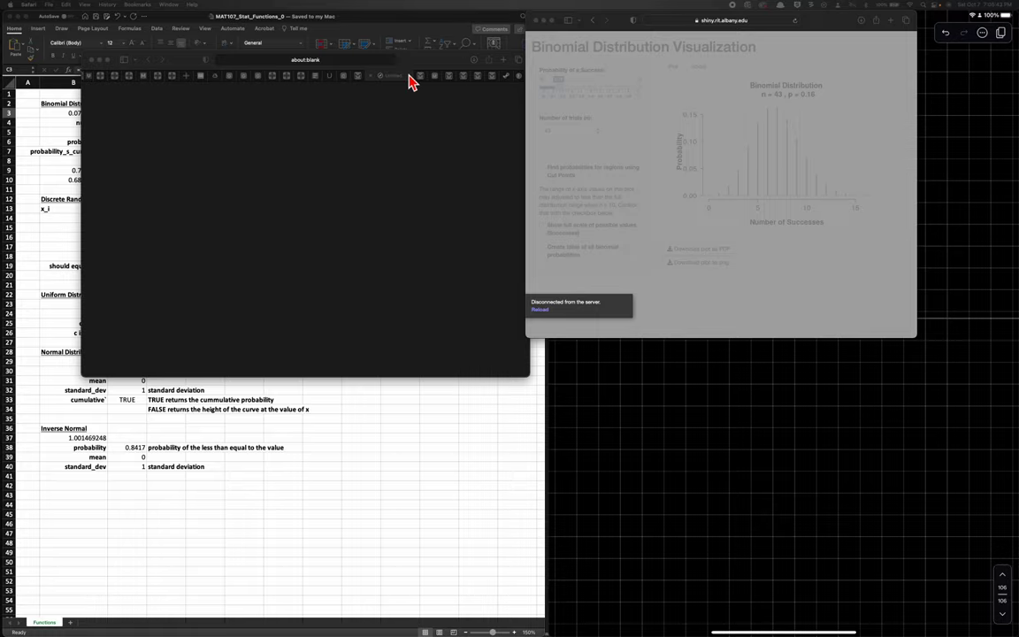
- Close the blank browser tab and the disconnected Binomial Distribution Visualization page, and move the course browser window below the spreadsheet's binomial section
left_click(373, 85)
left_click_drag(428, 61, 347, 321)
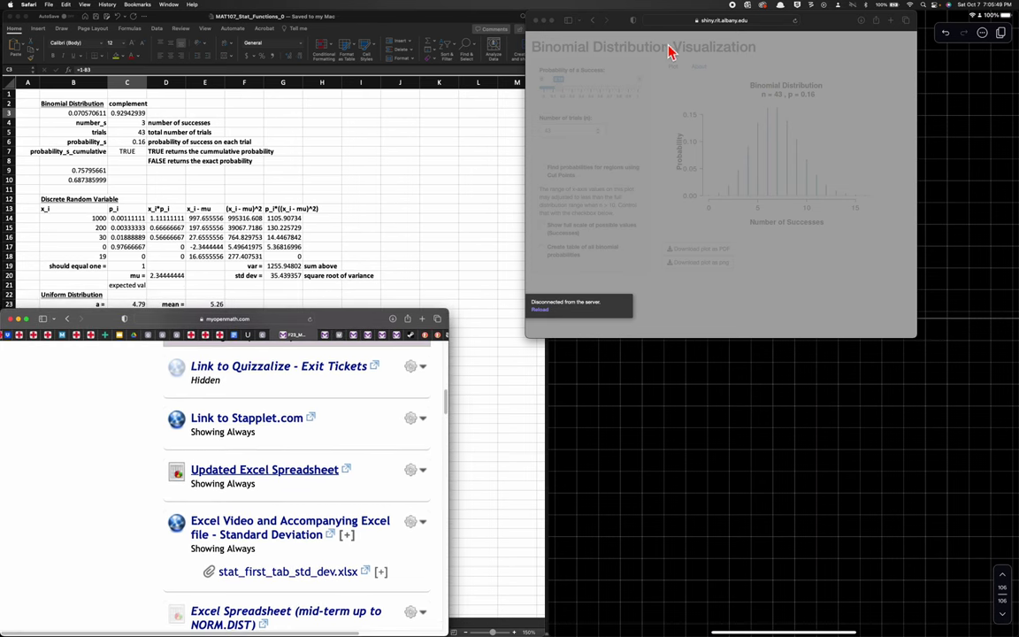
left_click(835, 27)
key("super+w")
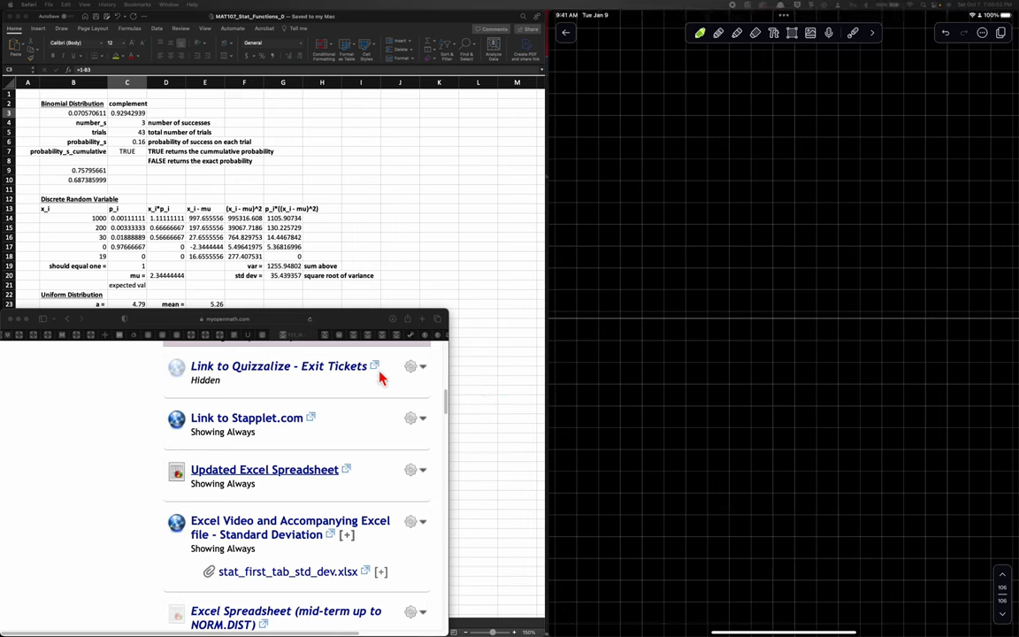
- Open the message containing Question ID 147912 and highlight part d about between 11 and 15 repeat offenders
left_click(367, 328)
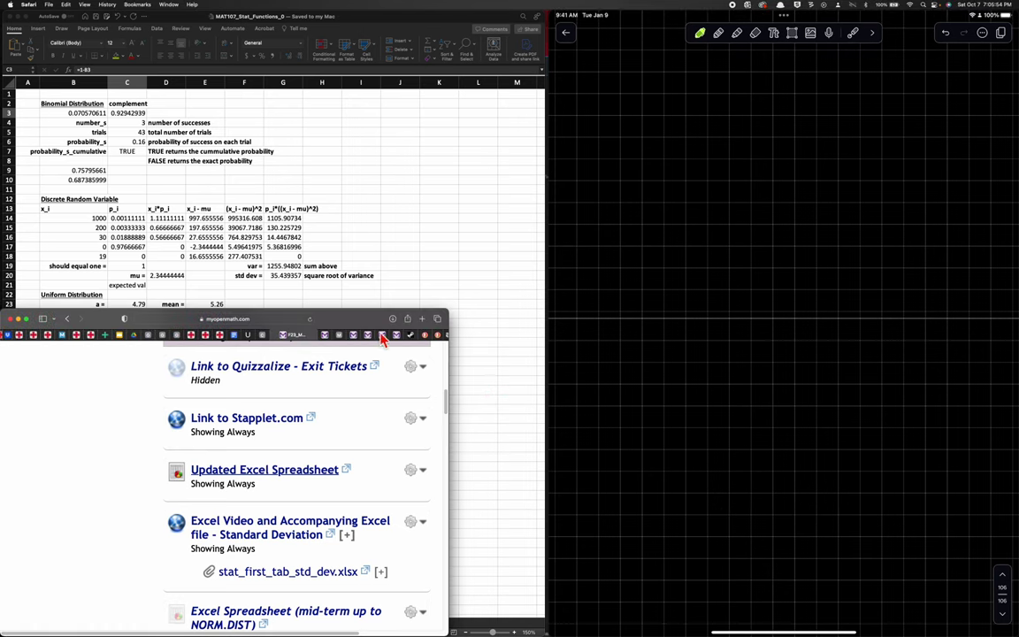
left_click(352, 336)
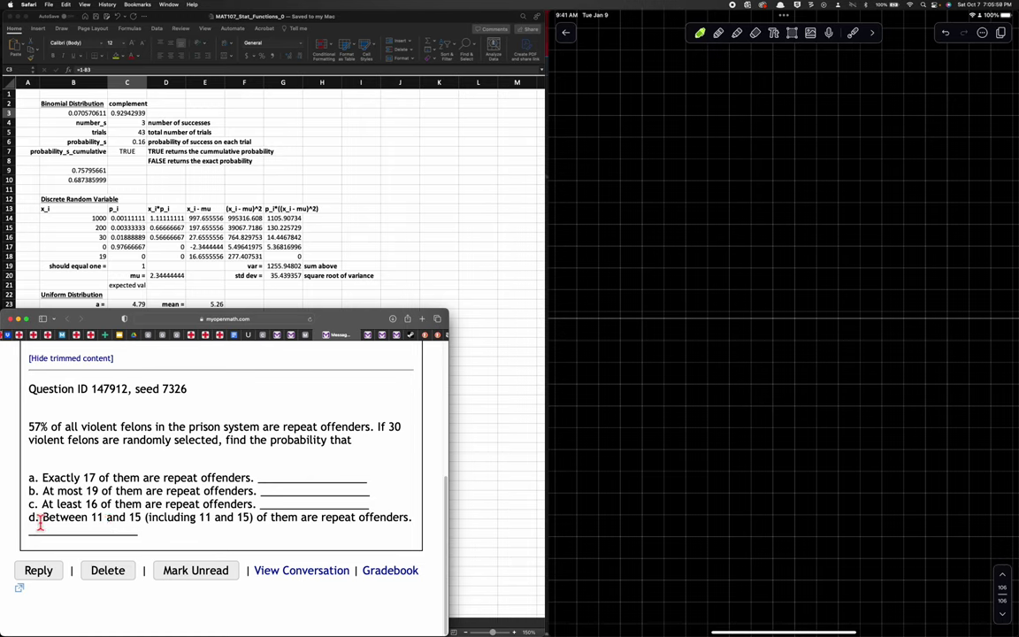
left_click_drag(32, 519, 414, 527)
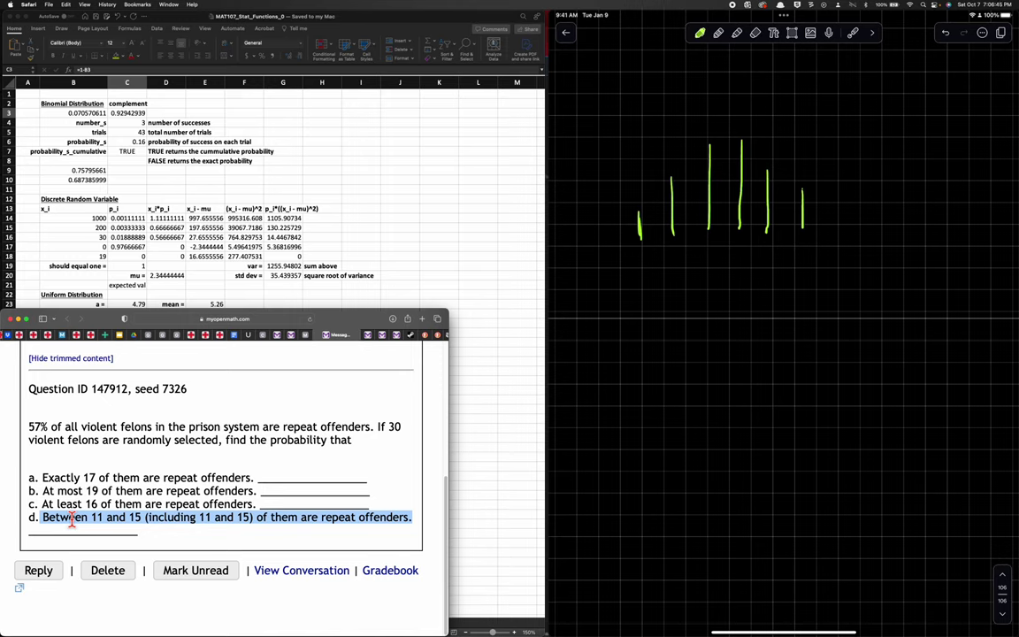
- On the sketched distribution, write the labels 9 through 19 beneath the axis and draw vertical bars for 15 through 19, shrinking toward 19
mouse_move(645, 254)
left_mouse_down()
mouse_move(634, 257)
mouse_move(639, 268)
left_mouse_up()
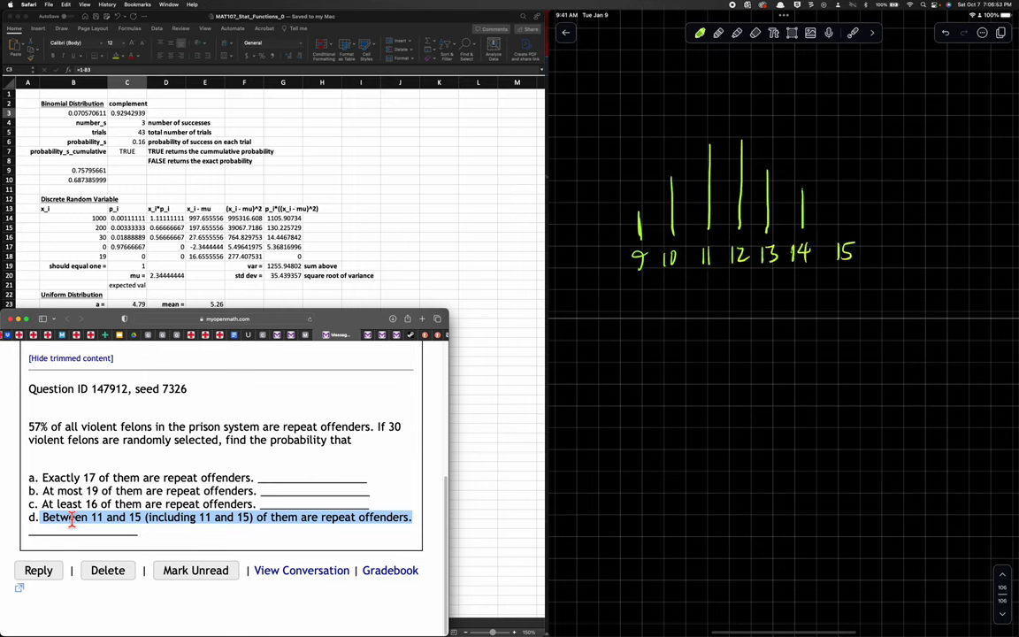
left_click_drag(876, 245, 875, 260)
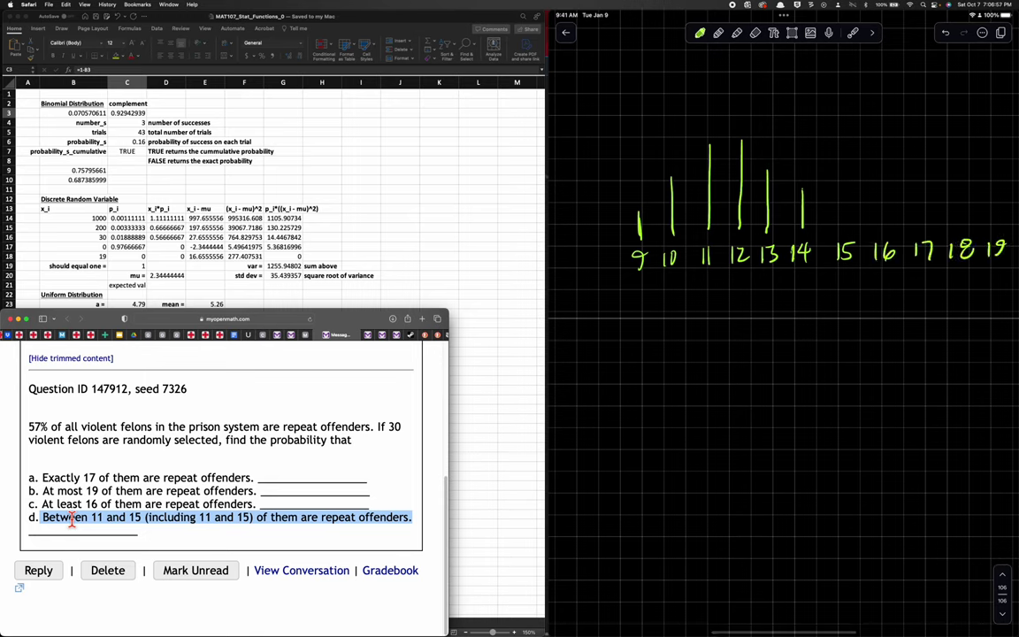
left_click_drag(994, 216, 994, 235)
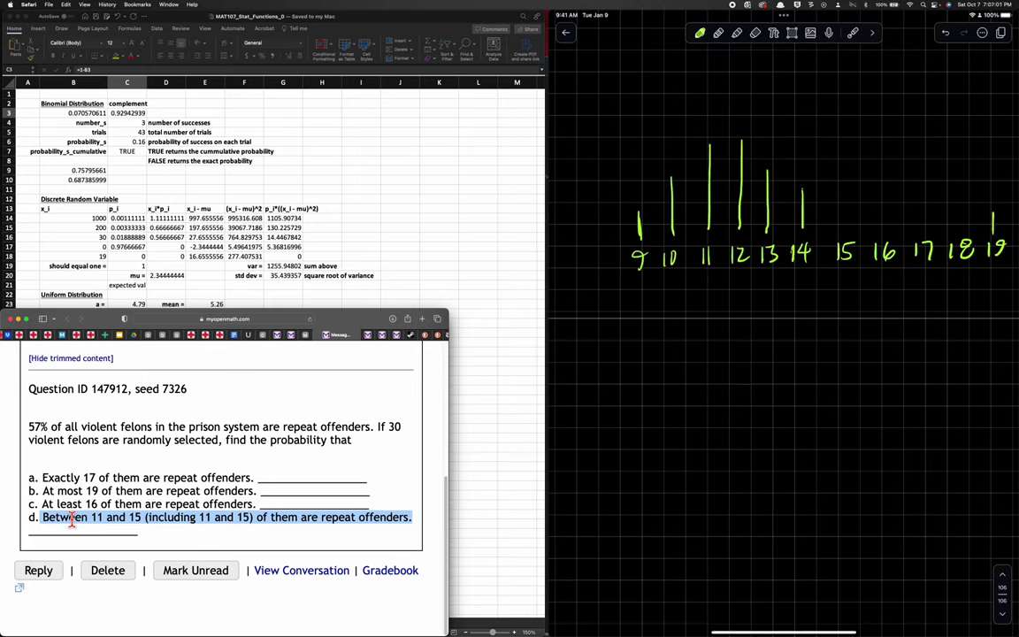
left_click_drag(960, 188, 963, 223)
left_click_drag(925, 171, 926, 221)
left_click_drag(885, 140, 887, 232)
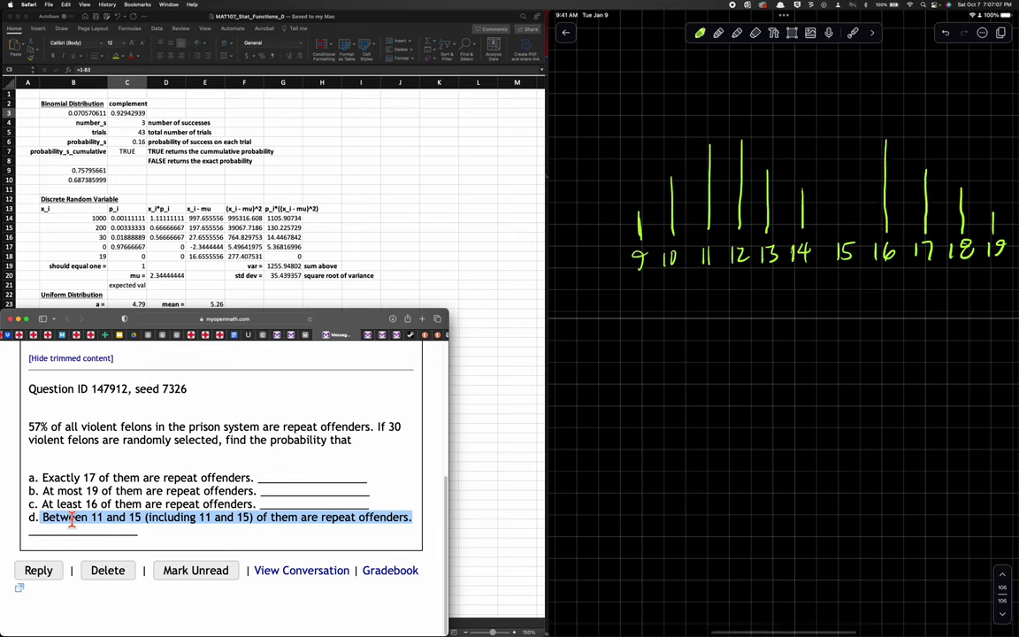
left_click_drag(852, 103, 852, 184)
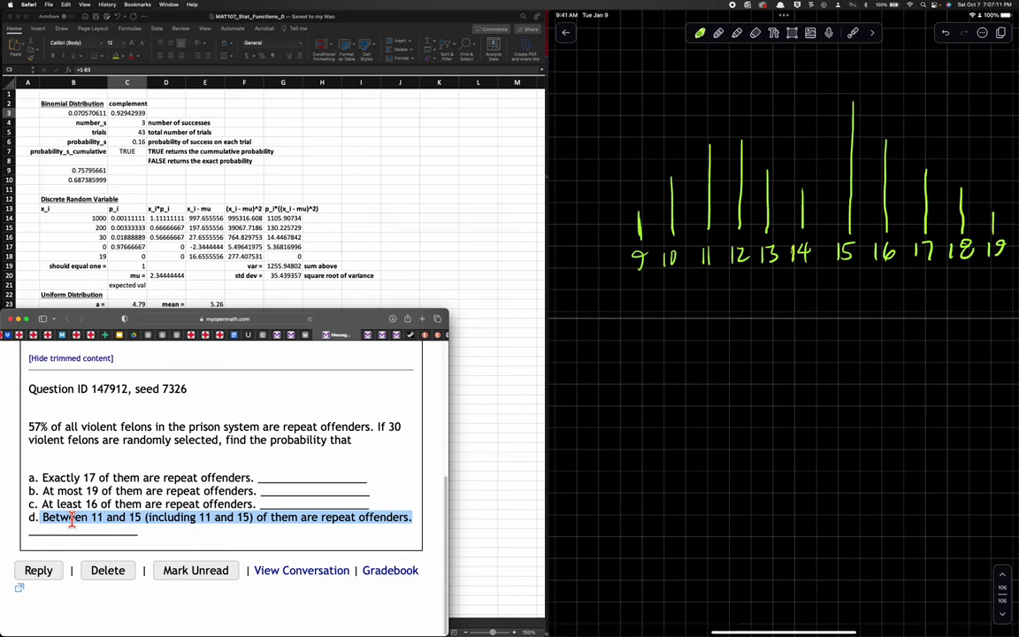
- Extend the bars at 14 and 13 so 14 is the peak, and redraw the bar at 11 shorter than the one at 12
left_click_drag(804, 157, 804, 188)
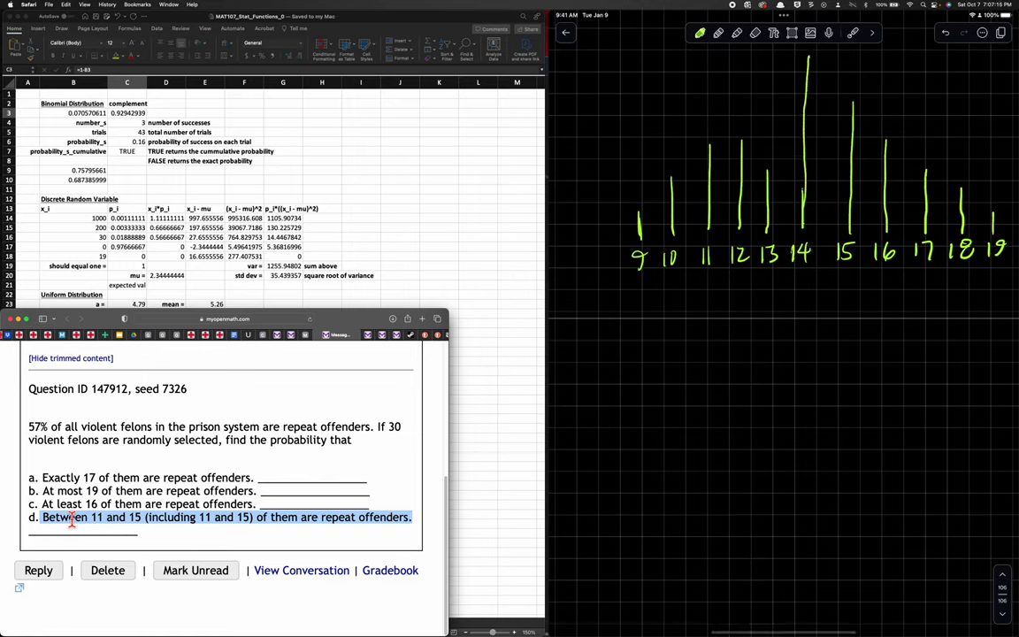
left_click_drag(767, 125, 768, 184)
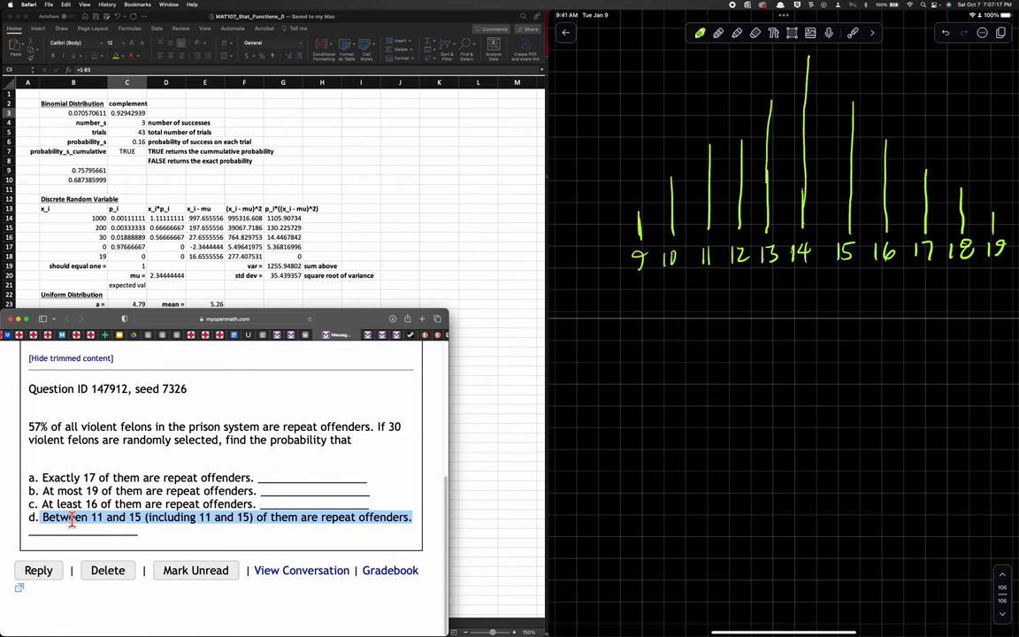
left_click(709, 191)
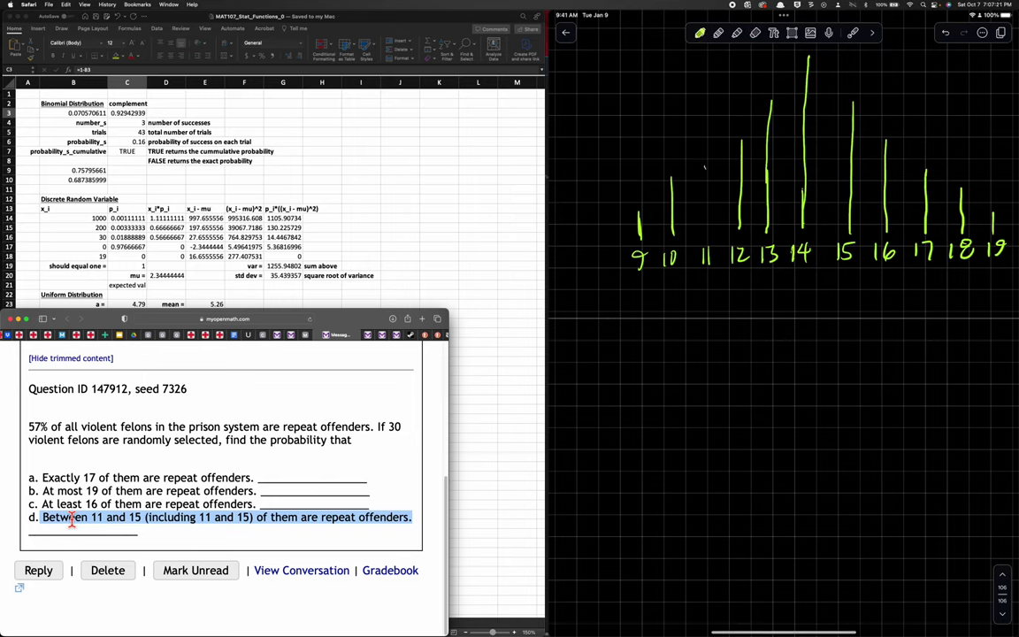
left_click_drag(705, 166, 705, 229)
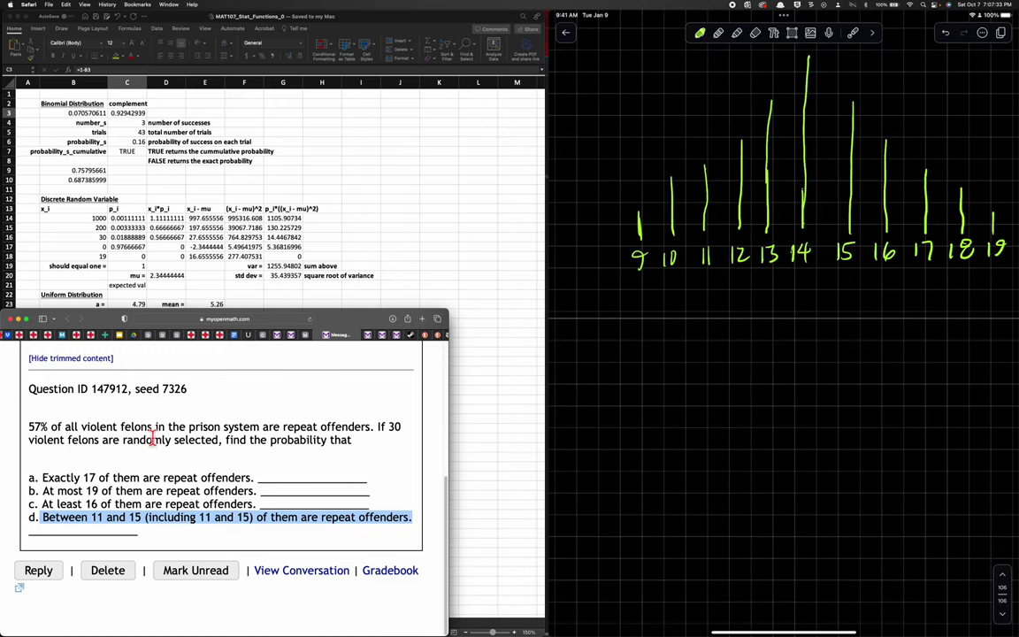
- Highlight the 17 in part a of the question and mark 17 on the sketch with a dot and vertical line below its label
left_click_drag(43, 520, 133, 522)
double_click(89, 478)
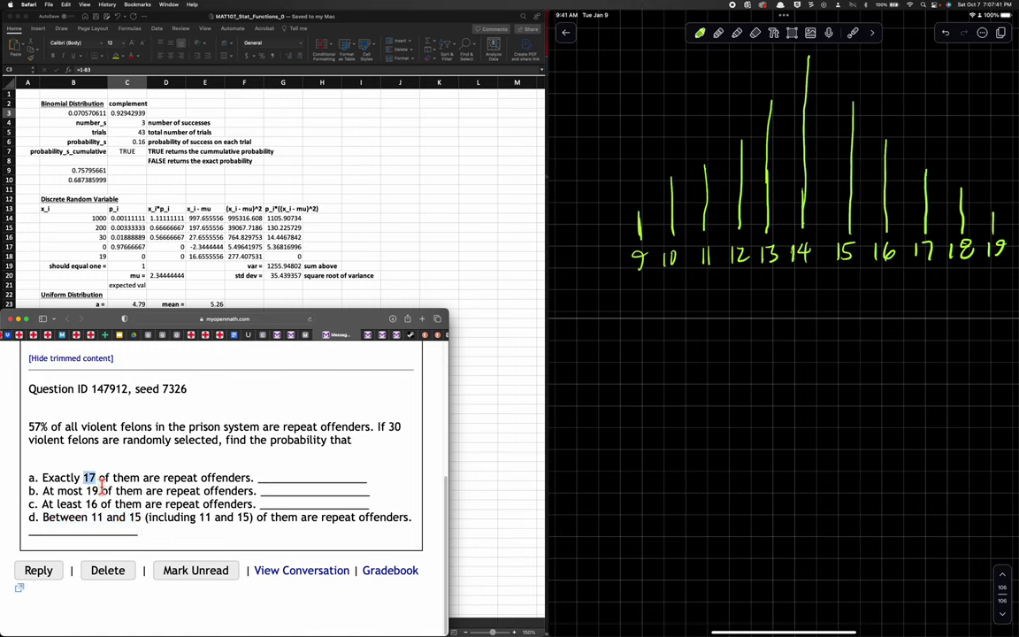
left_click_drag(922, 274, 922, 333)
- Switch to the Excel workbook and set the binomial number of successes in C4 to 30
left_click(125, 147)
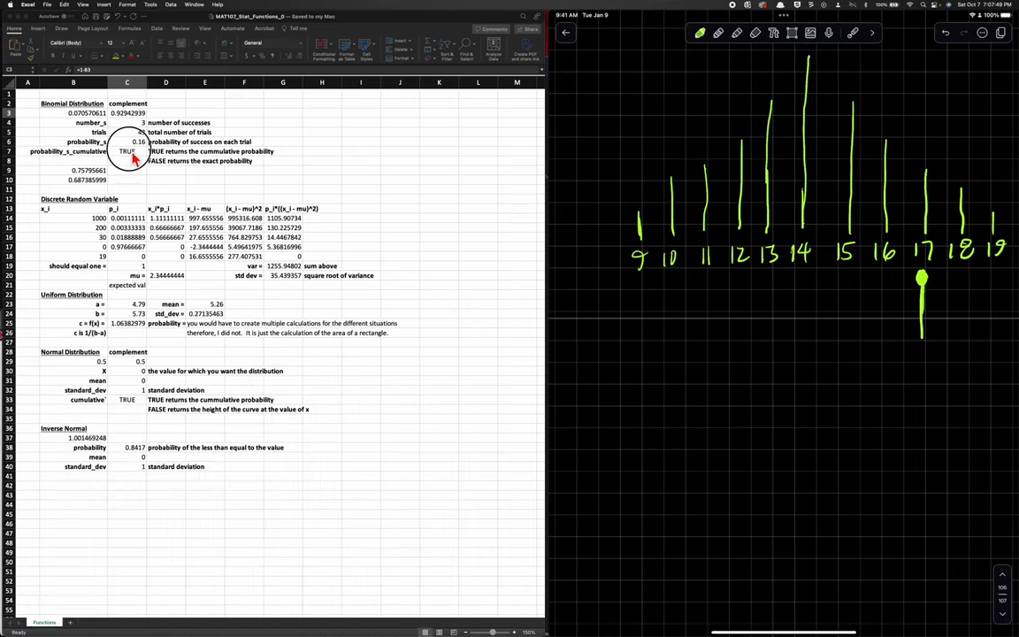
left_click(138, 123)
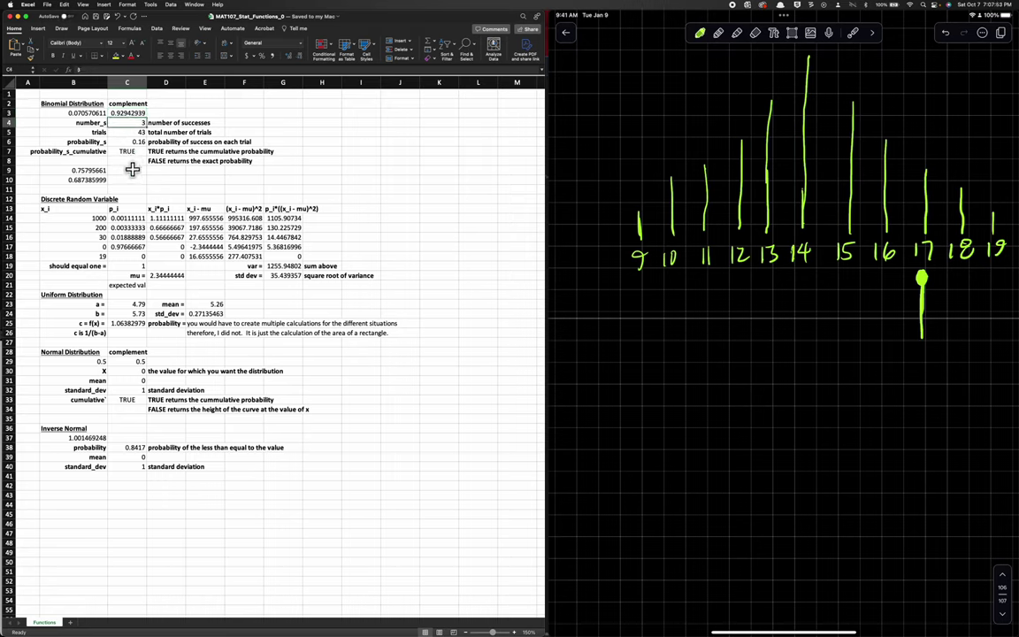
type("30")
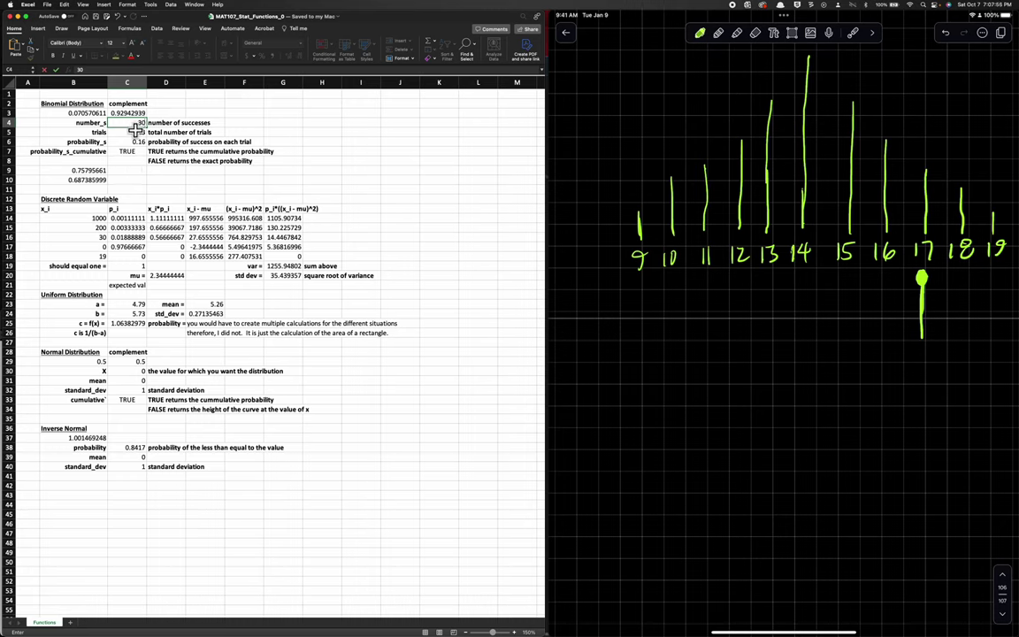
key("Return")
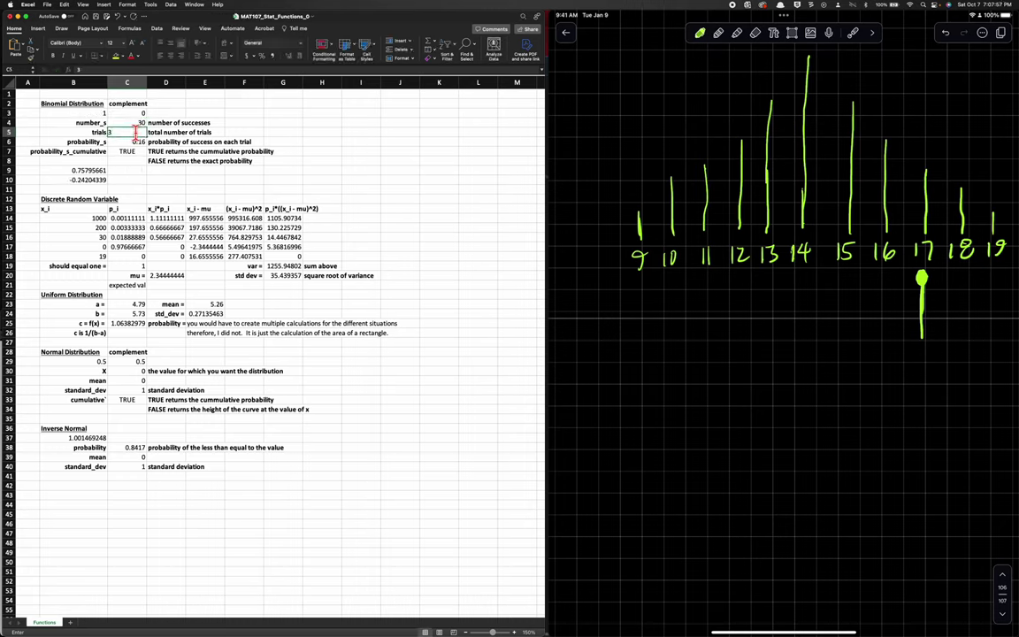
- Set the binomial total number of trials in C5 to 30 and the number of successes in C4 to 17
type("30")
key("Return")
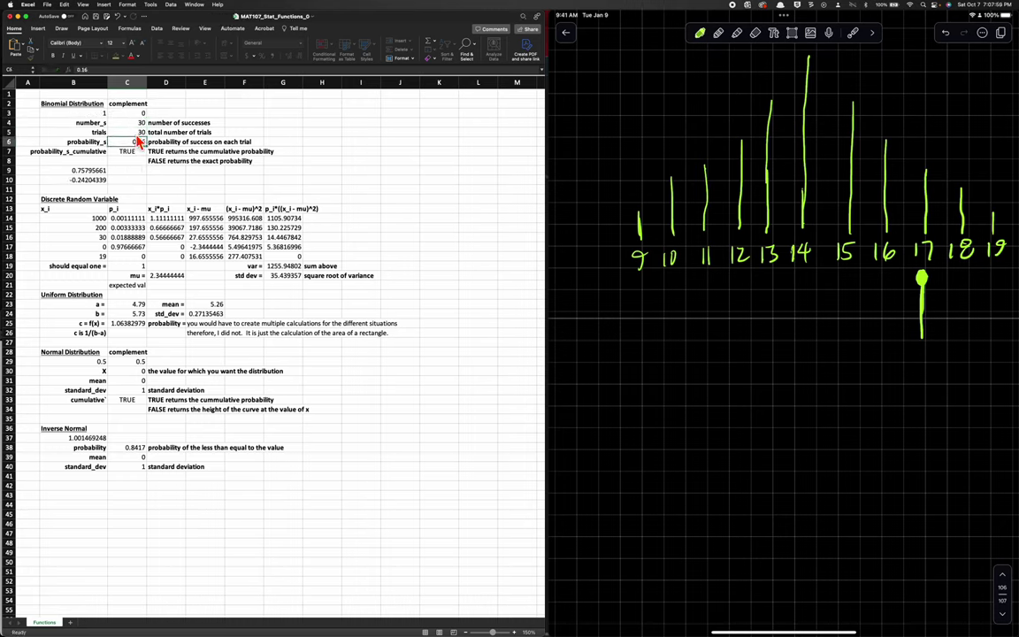
left_click(133, 124)
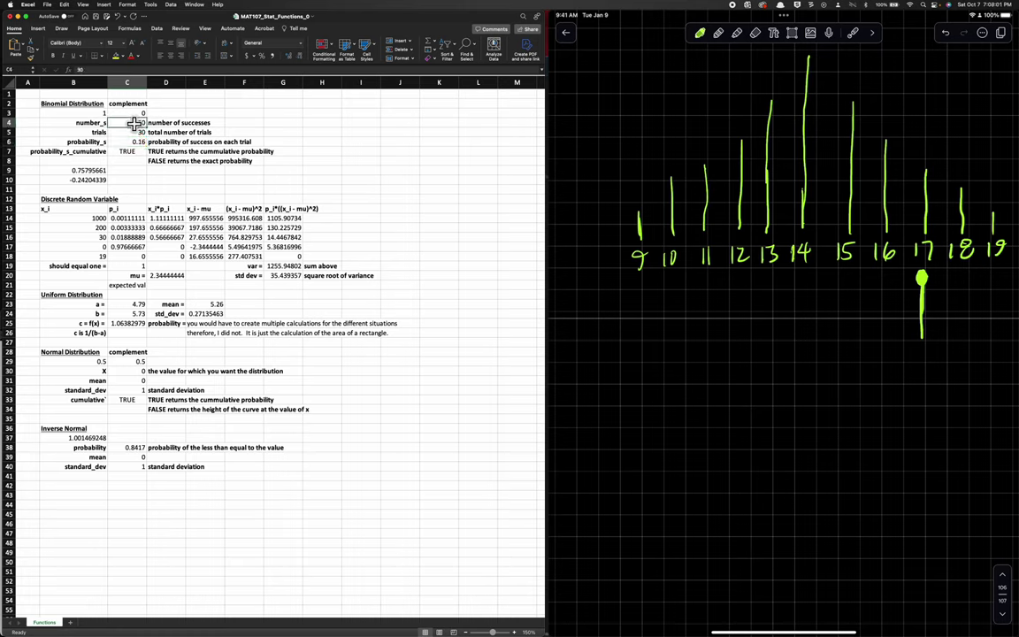
type("17")
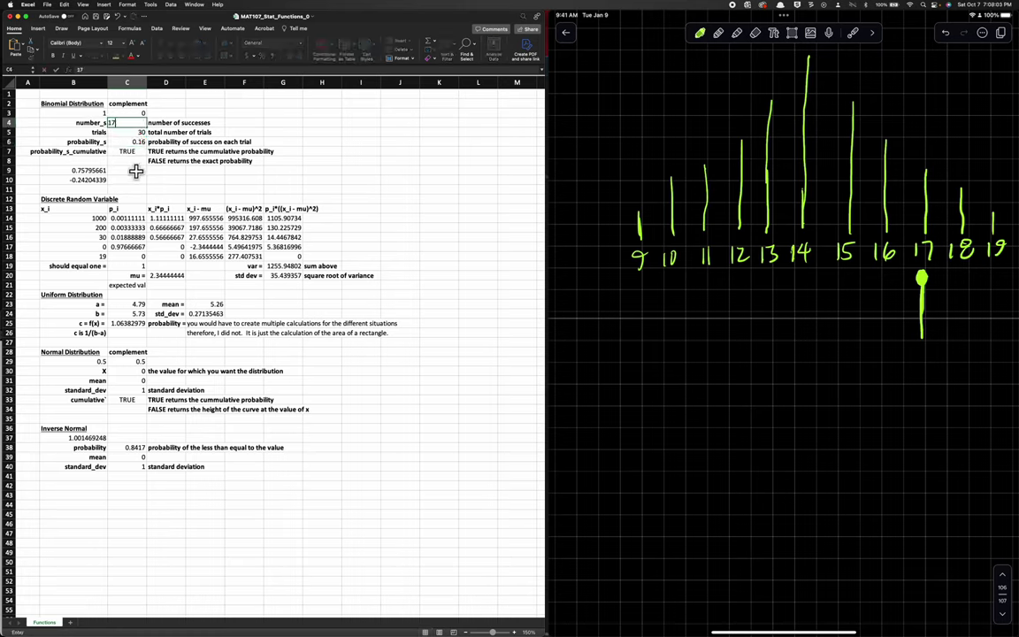
- Set the binomial cumulative option in C7 to FALSE and the probability of success in C6 to 0.57
left_click(131, 150)
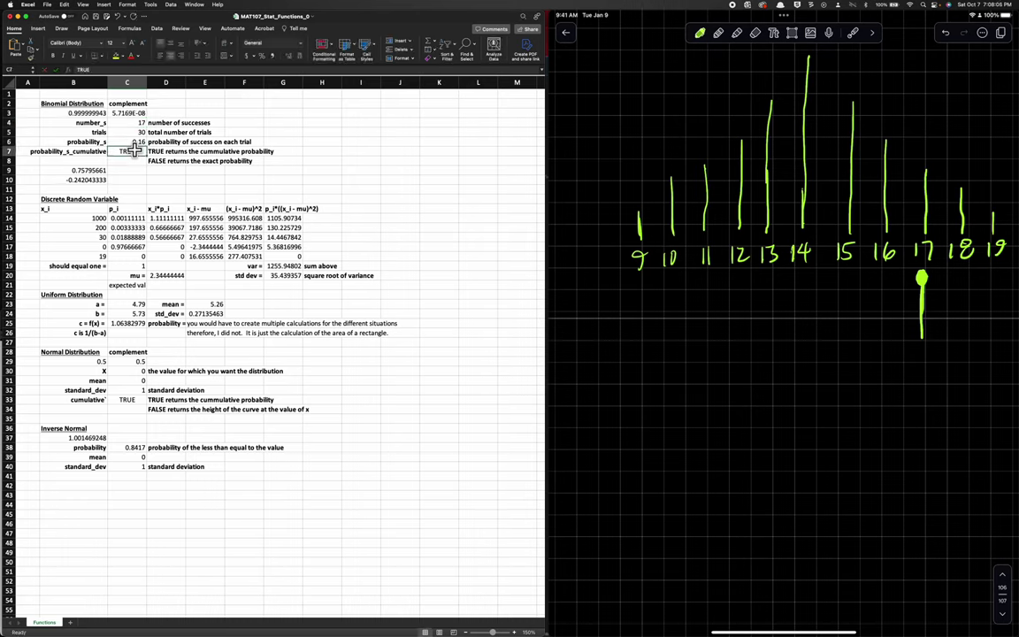
type("FALSE")
left_click(133, 143)
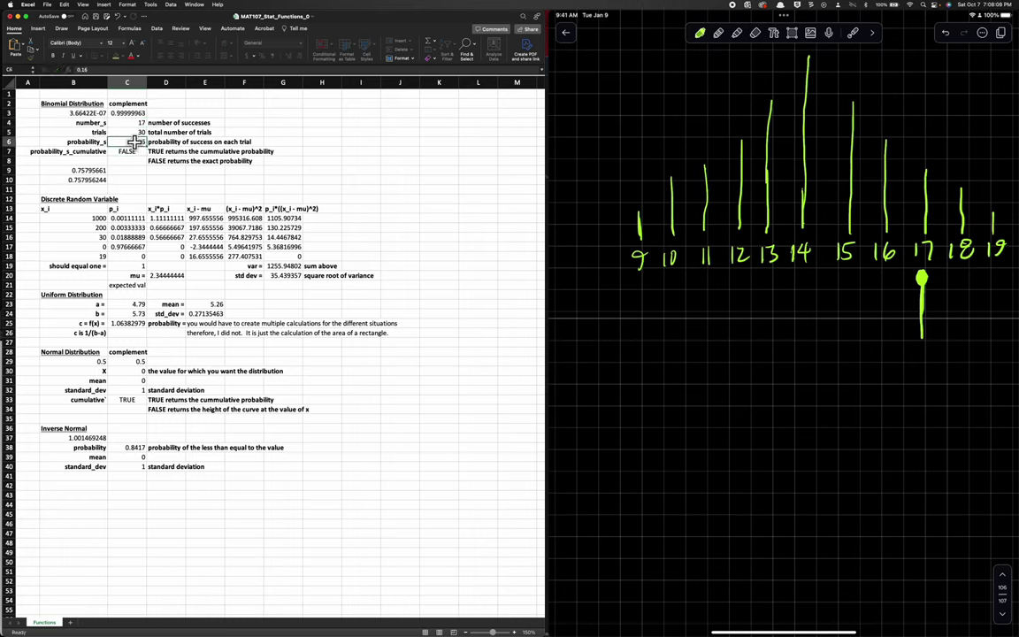
type("0.57")
left_click(152, 189)
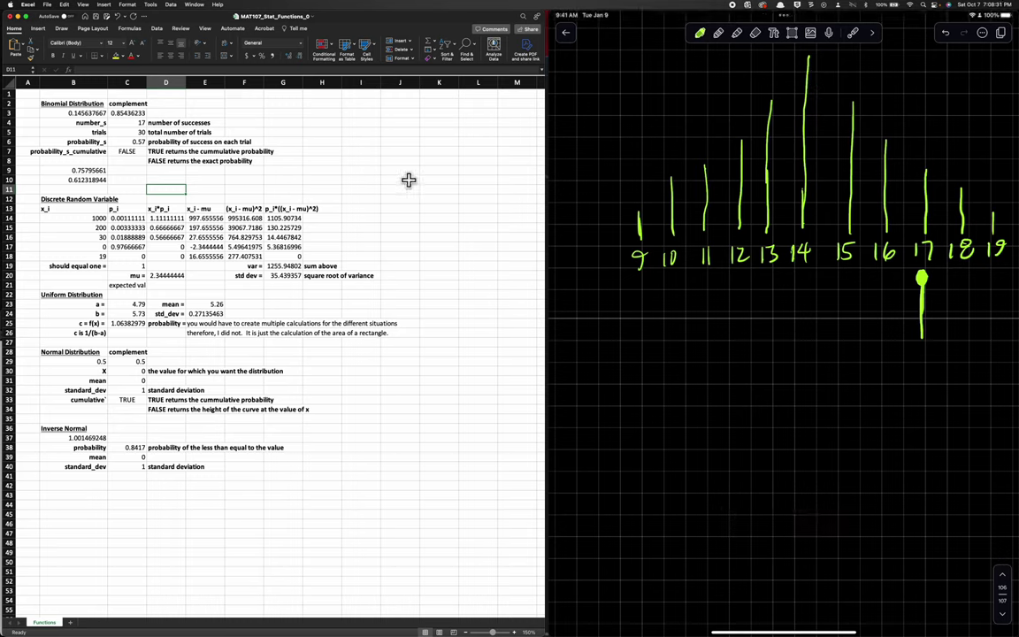
- Set the binomial cumulative option in C7 to TRUE and select the binomial probability result in B3
left_click(121, 150)
type("T")
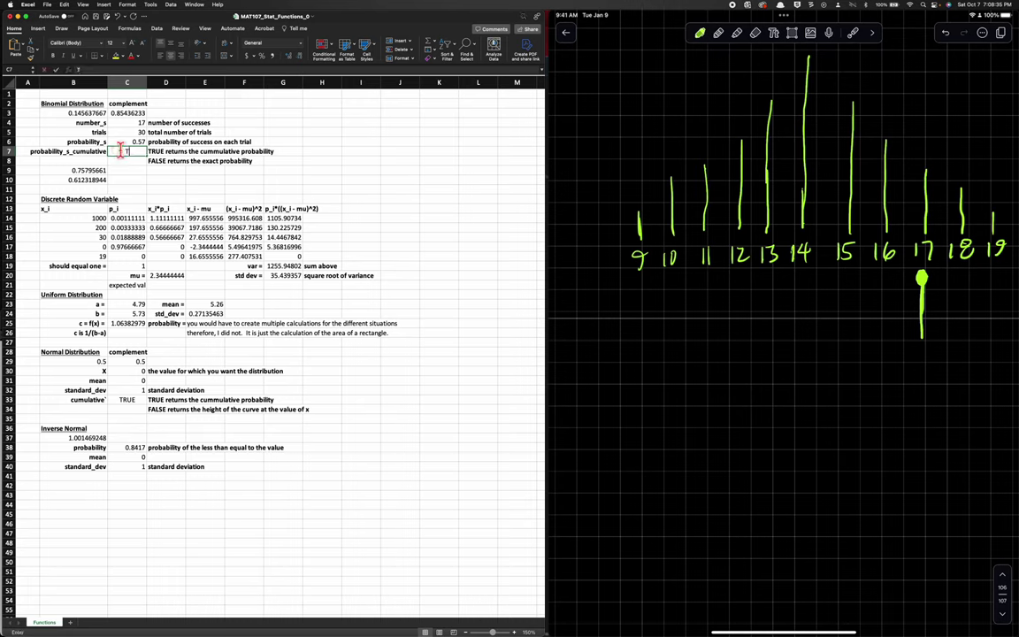
type("RUE")
key("Return")
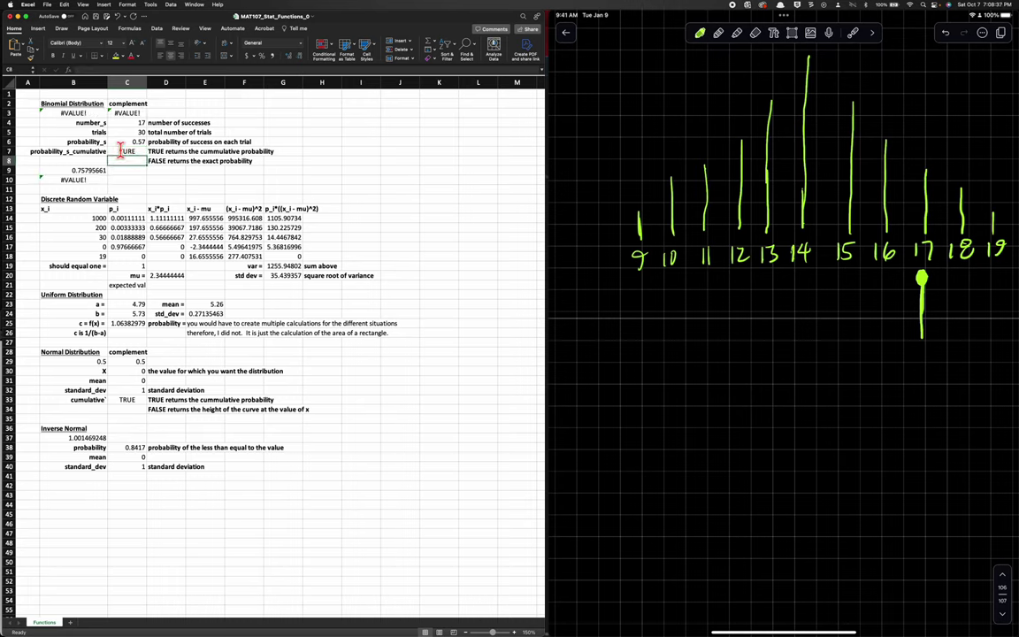
left_click(120, 151)
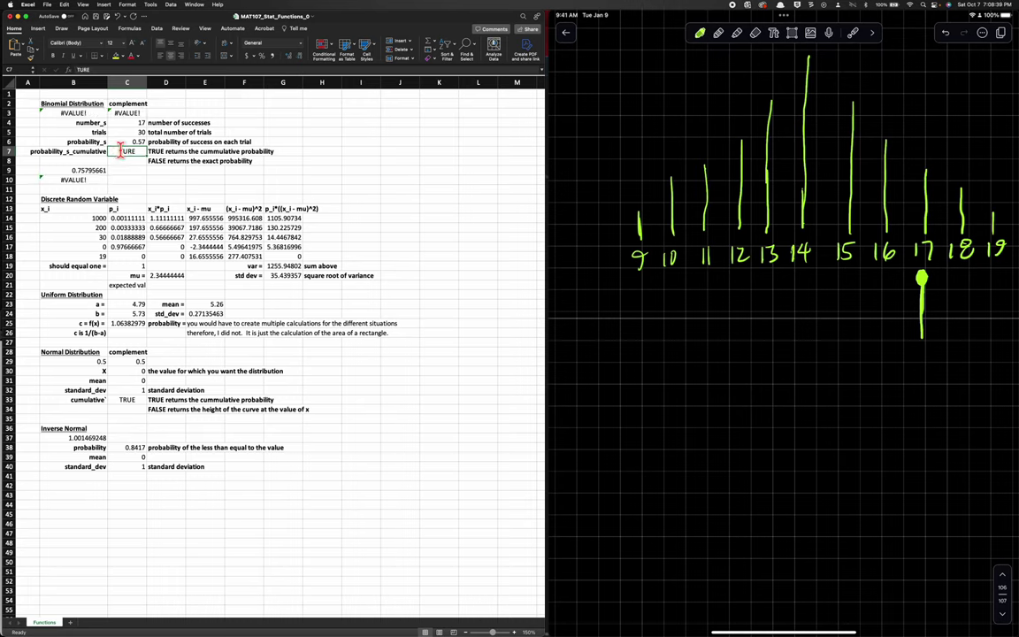
type("TRUE")
key("Return")
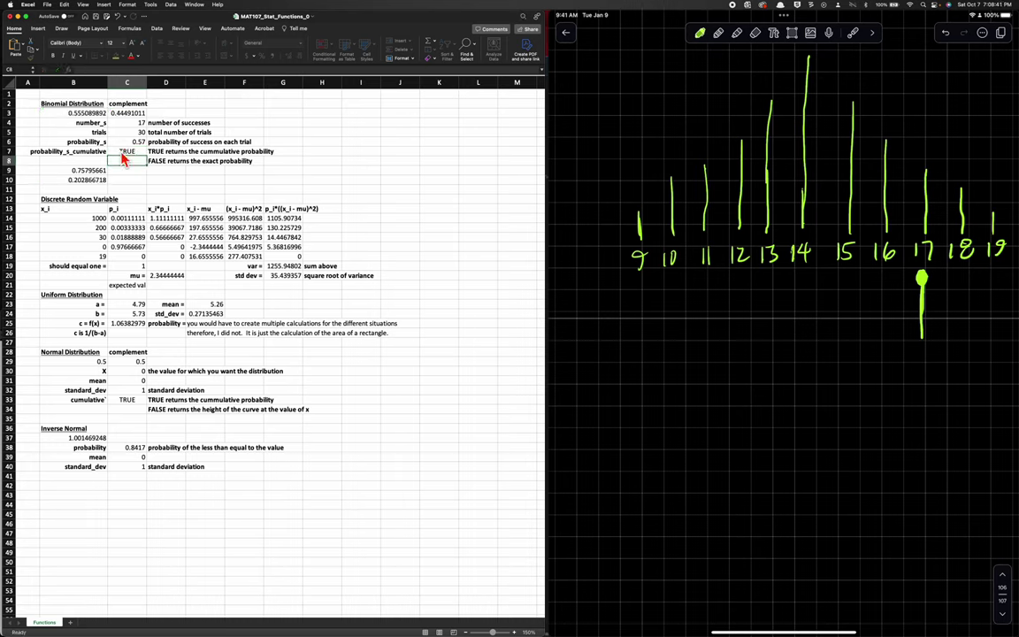
mouse_move(698, 226)
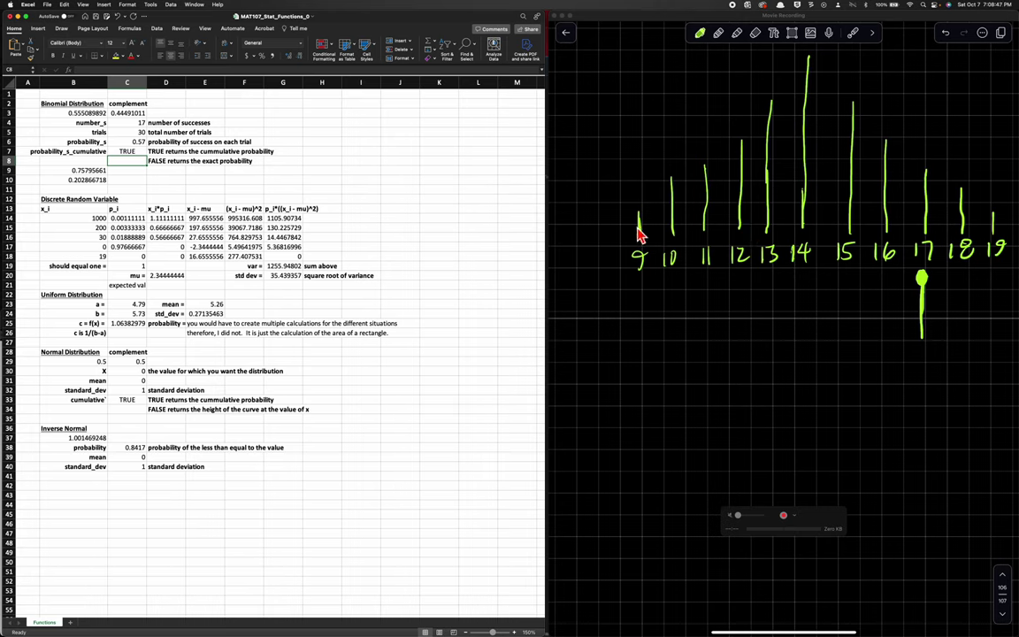
left_click(87, 111)
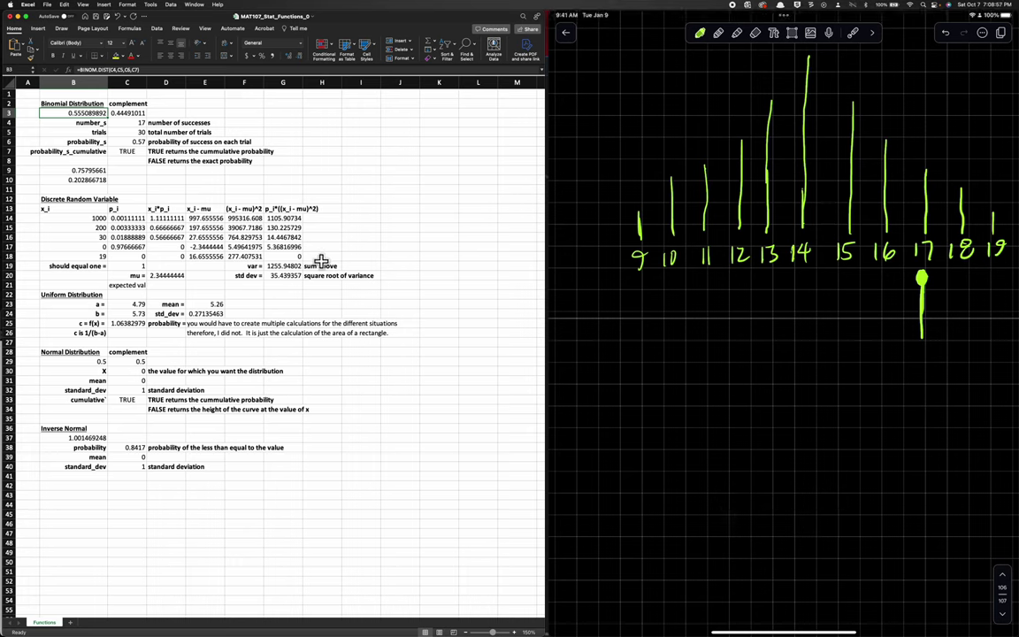
- Change the pen colour in the note-taking canvas to white
left_click(700, 33)
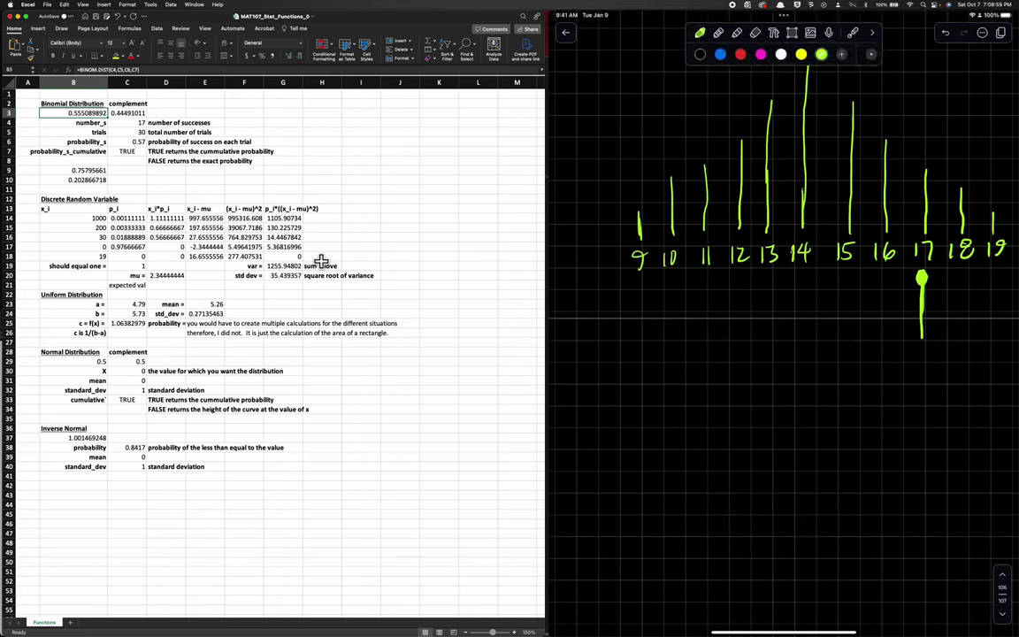
left_click(781, 54)
- Switch to Safari to check the wording of the repeat-offender question, and return to the Excel workbook
mouse_move(995, 630)
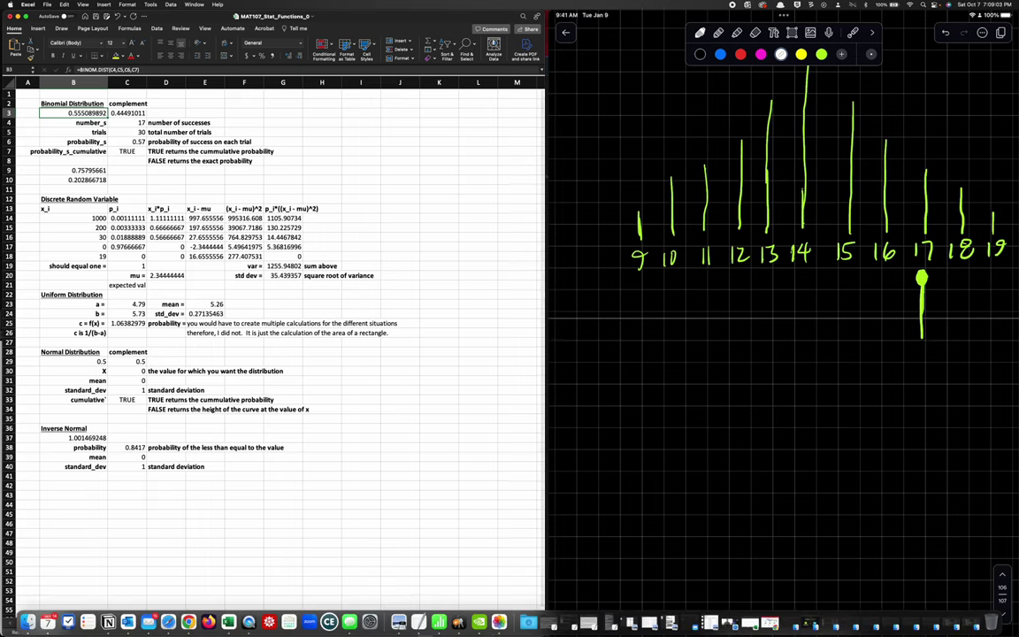
left_click(168, 622)
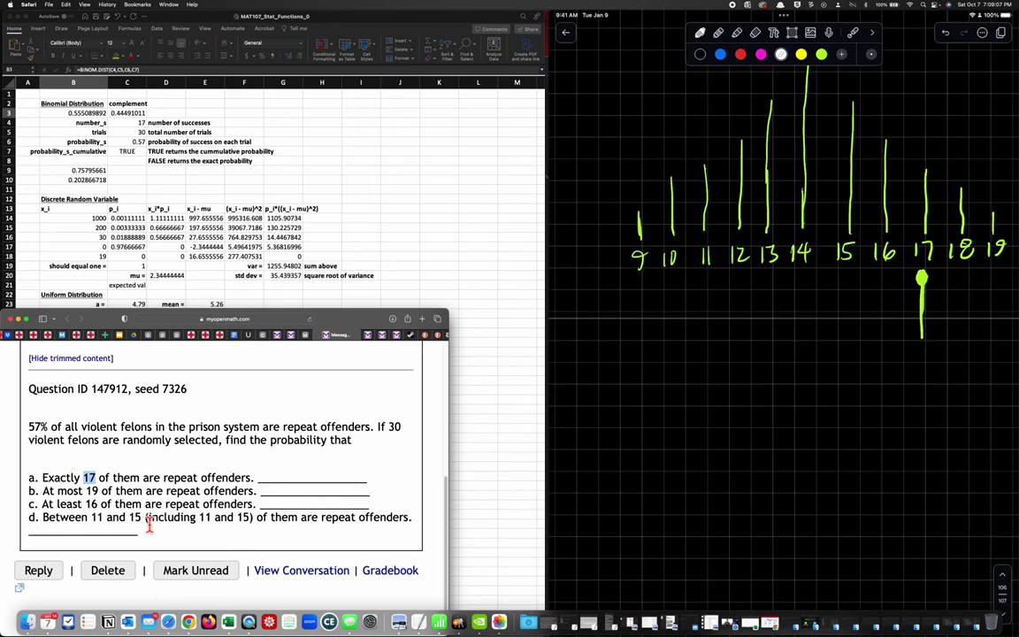
left_click(416, 279)
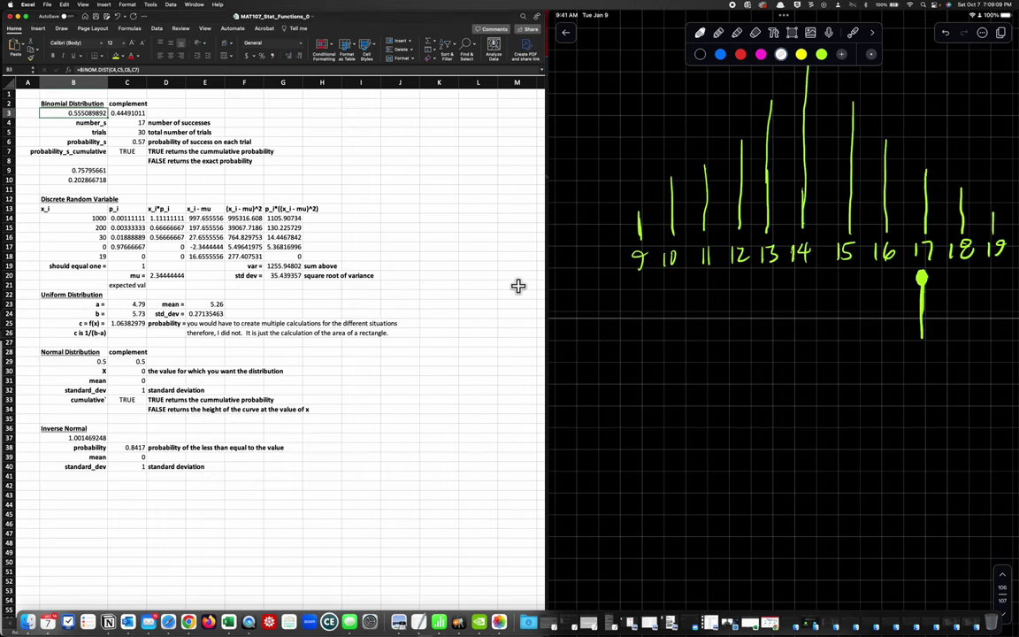
- Set the binomial number of successes in C4 to 15
mouse_move(745, 276)
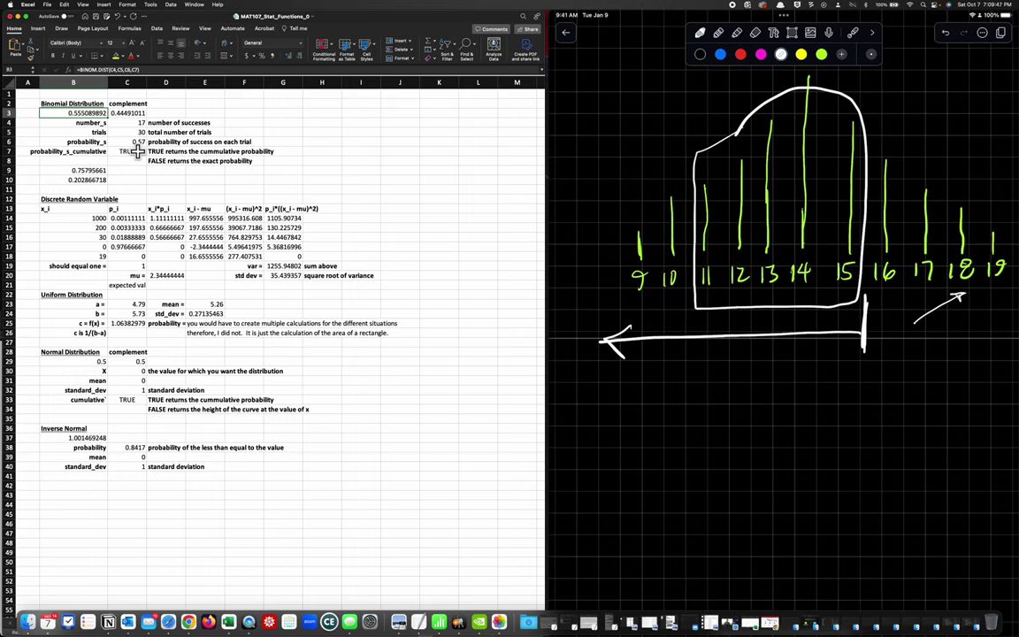
left_click(138, 123)
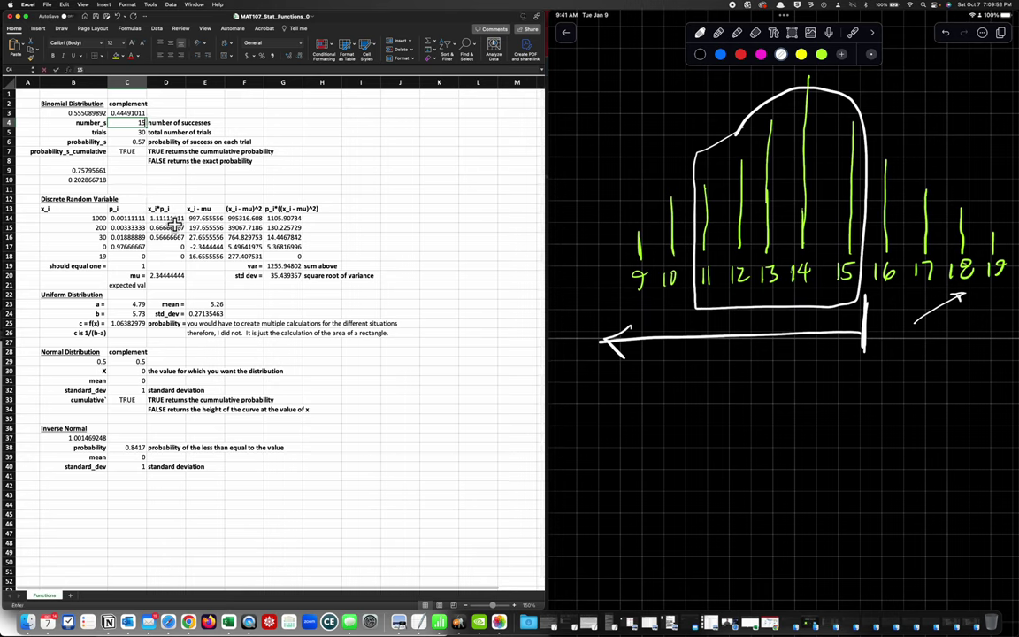
key("F2")
key("Return")
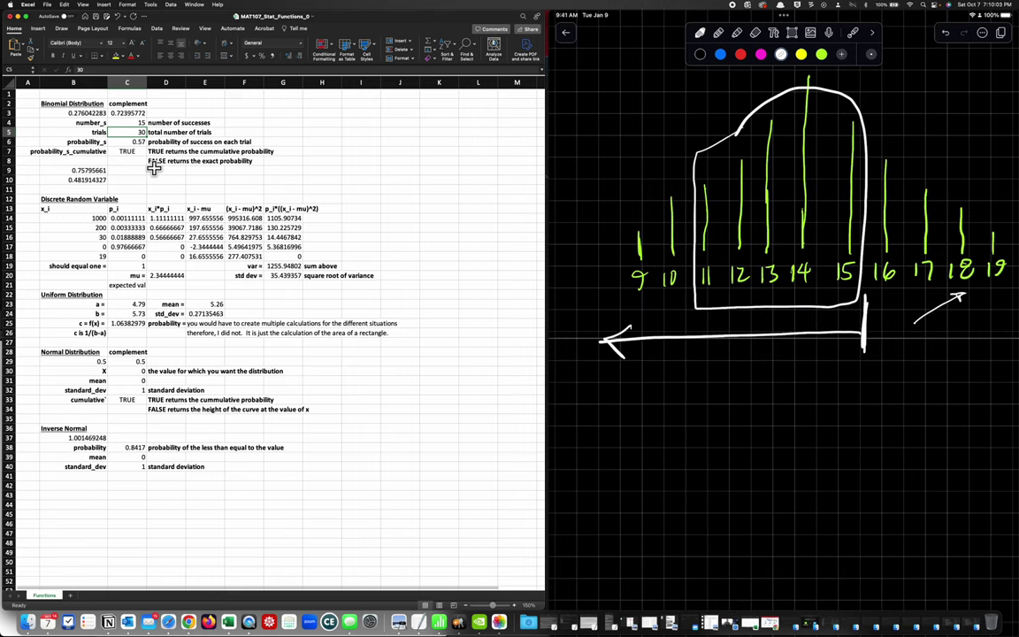
- Circle the bars for 9 and 10 in the distribution sketch with the magenta pen
left_click(761, 54)
left_click_drag(672, 188, 659, 189)
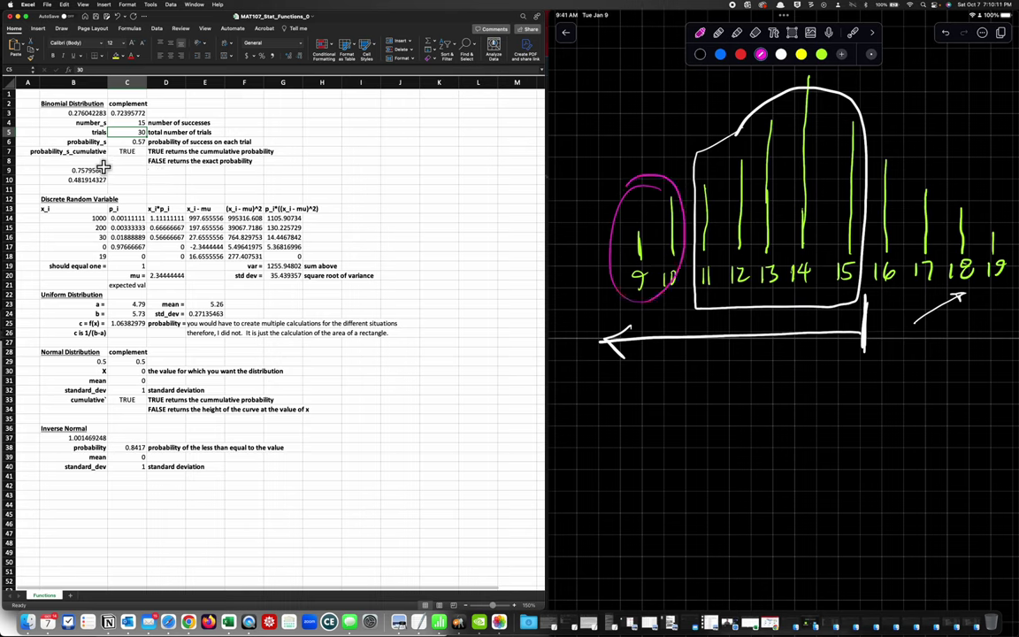
- Copy the binomial probability result in B3 and paste it into B9 as values only
left_click(91, 112)
key("super+c")
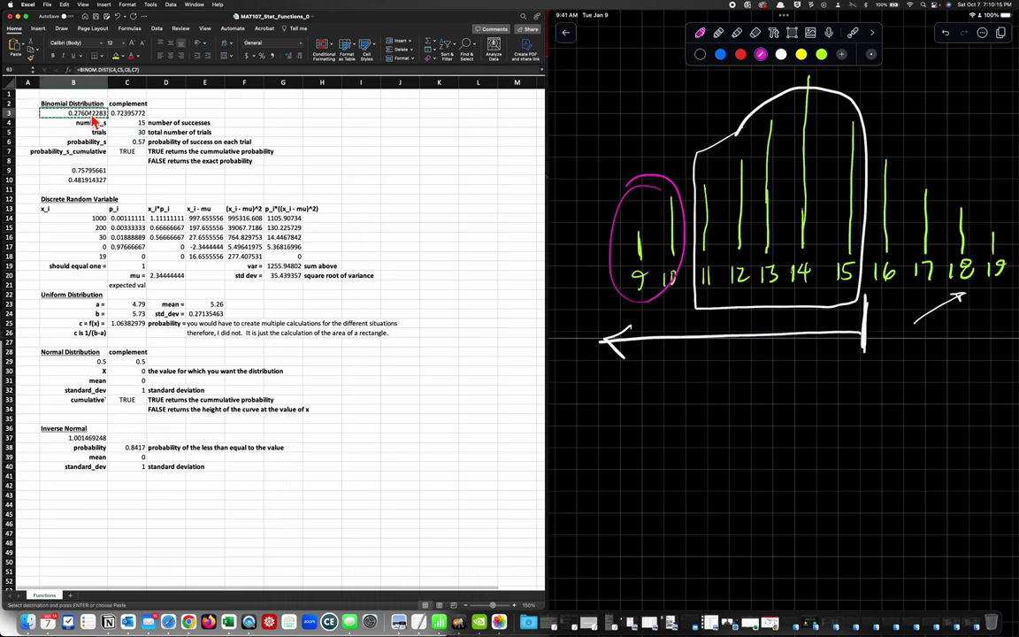
left_click(91, 171)
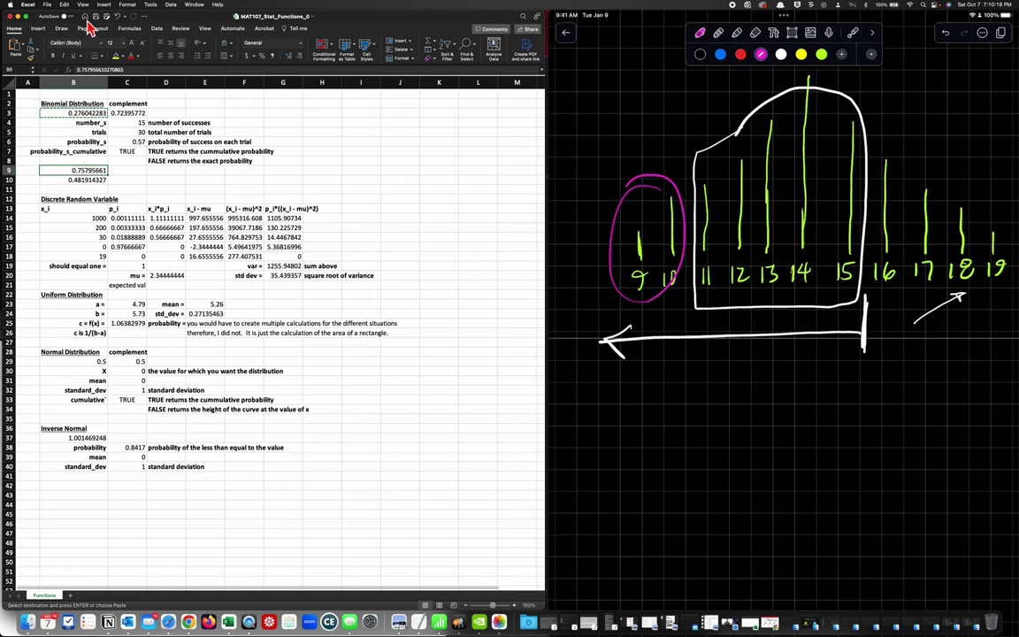
left_click(64, 4)
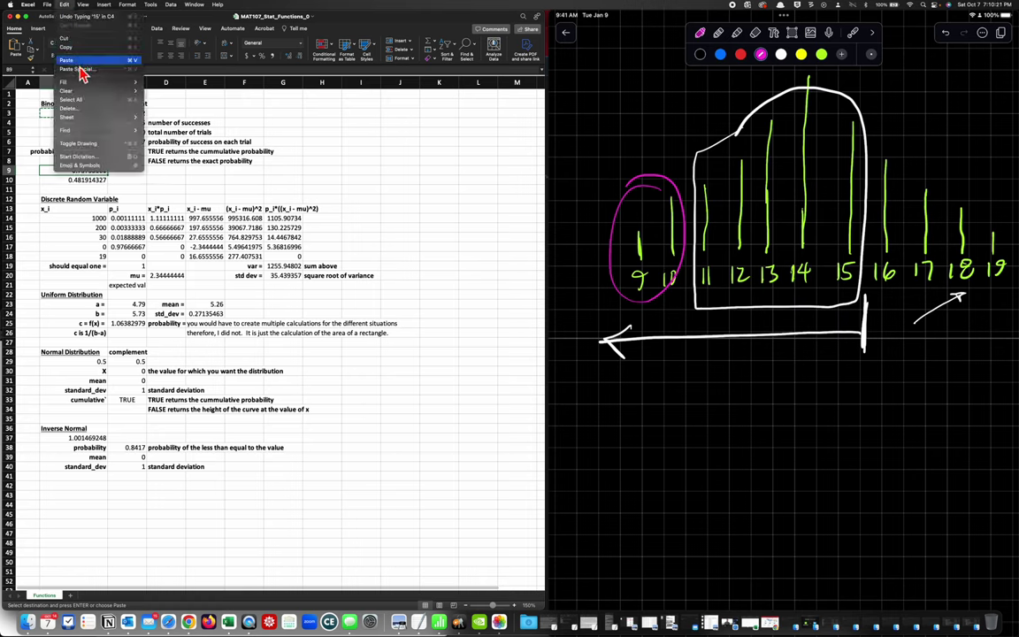
left_click(80, 70)
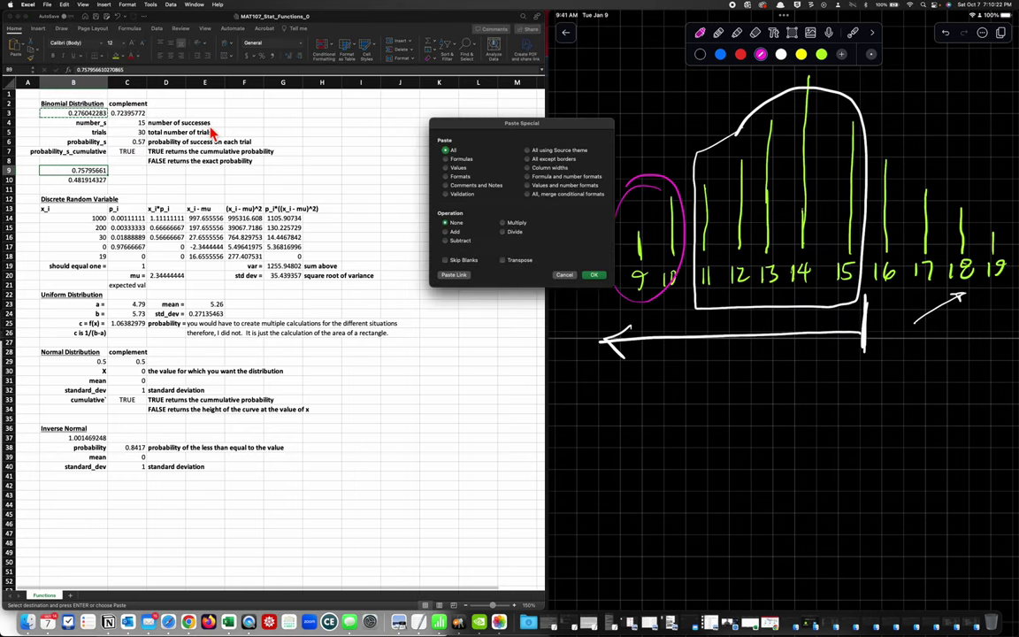
left_click(446, 168)
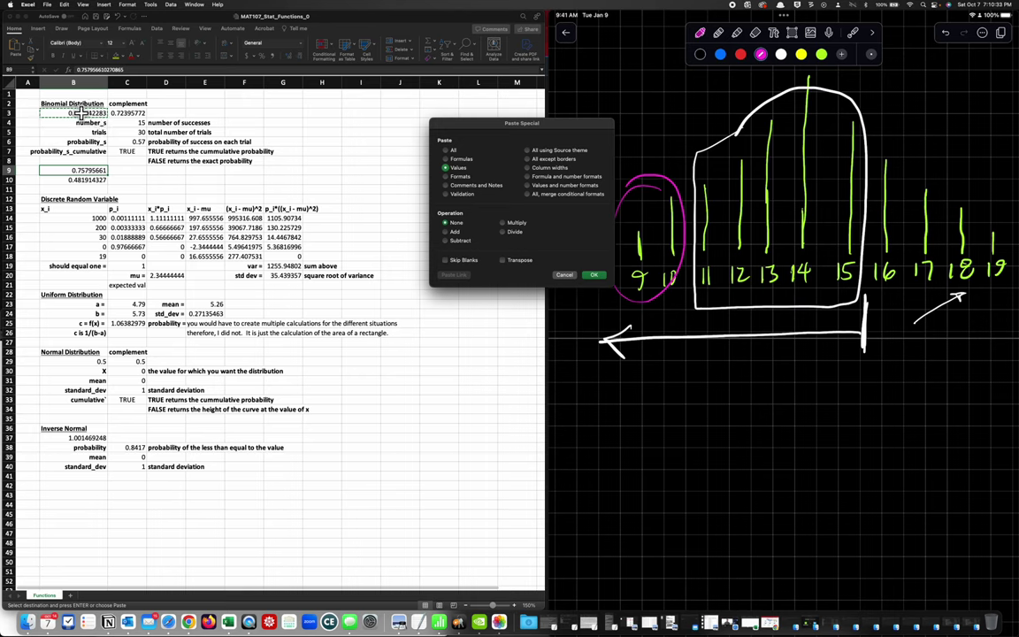
left_click(595, 275)
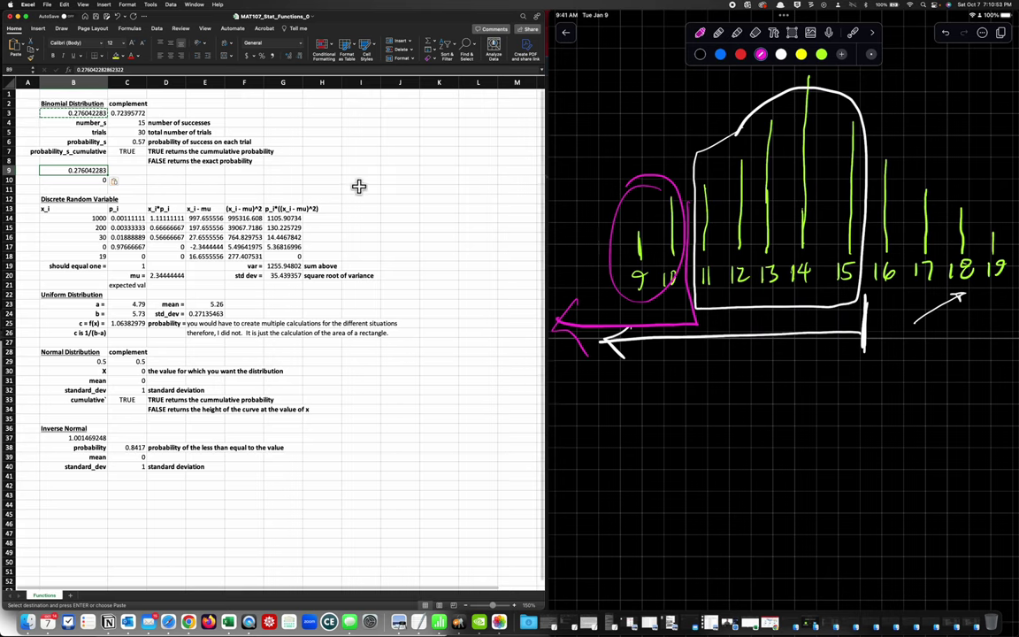
- Set the binomial number of successes in C4 to 10
left_click(141, 124)
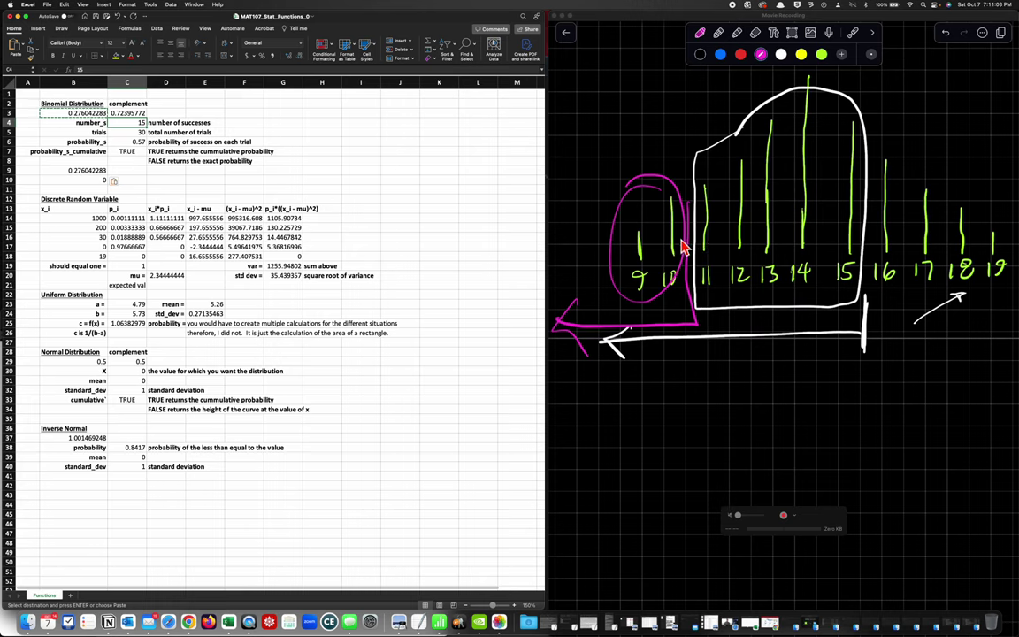
type("10")
key("Return")
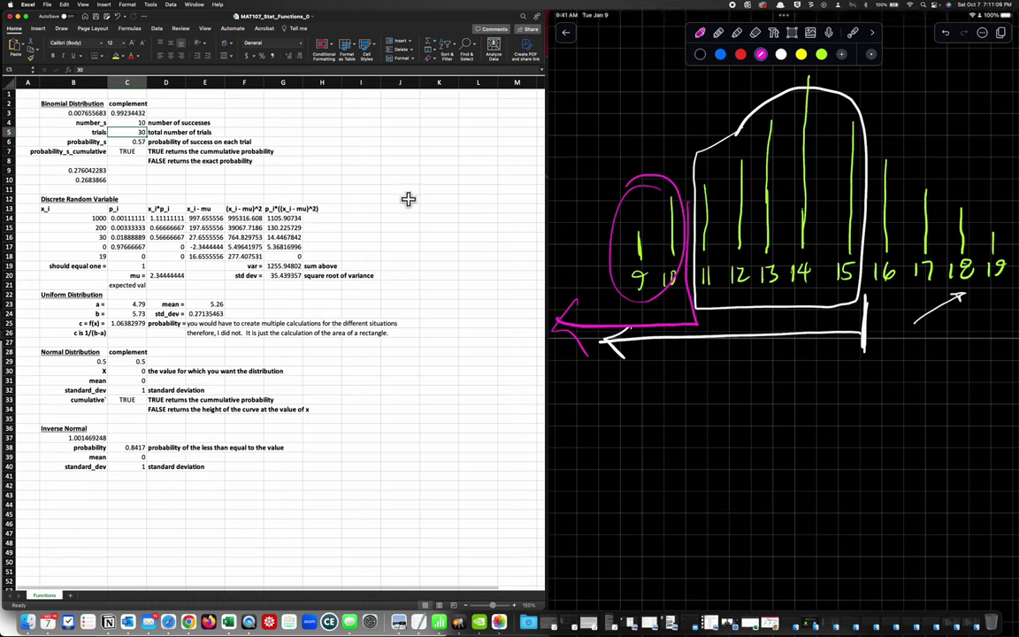
- Review how the B10 formula subtracts the current cumulative probability in B3 from the stored one in B9
left_click(93, 170)
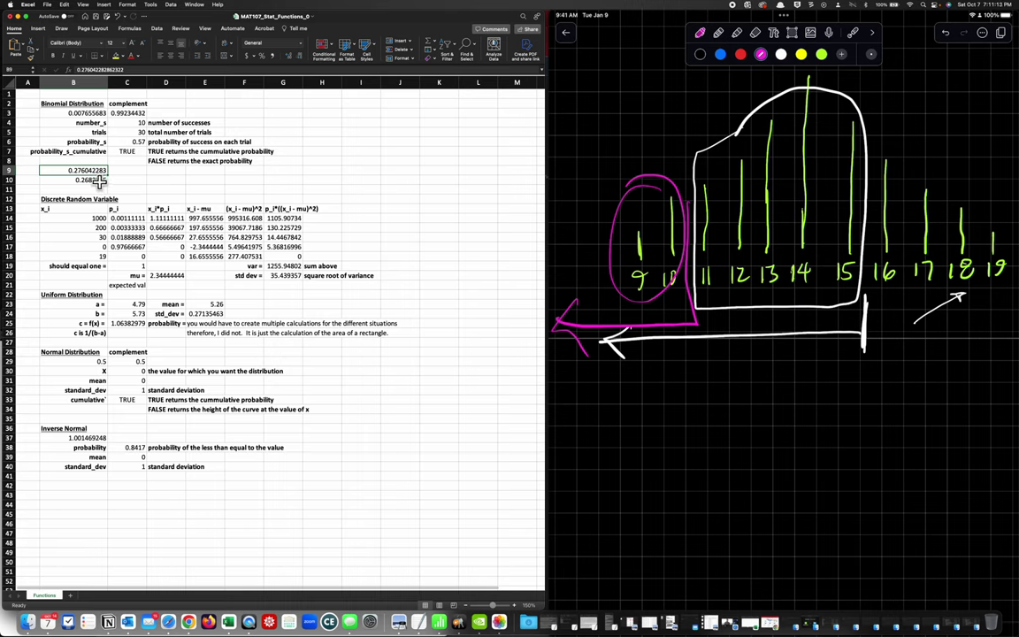
left_click(95, 180)
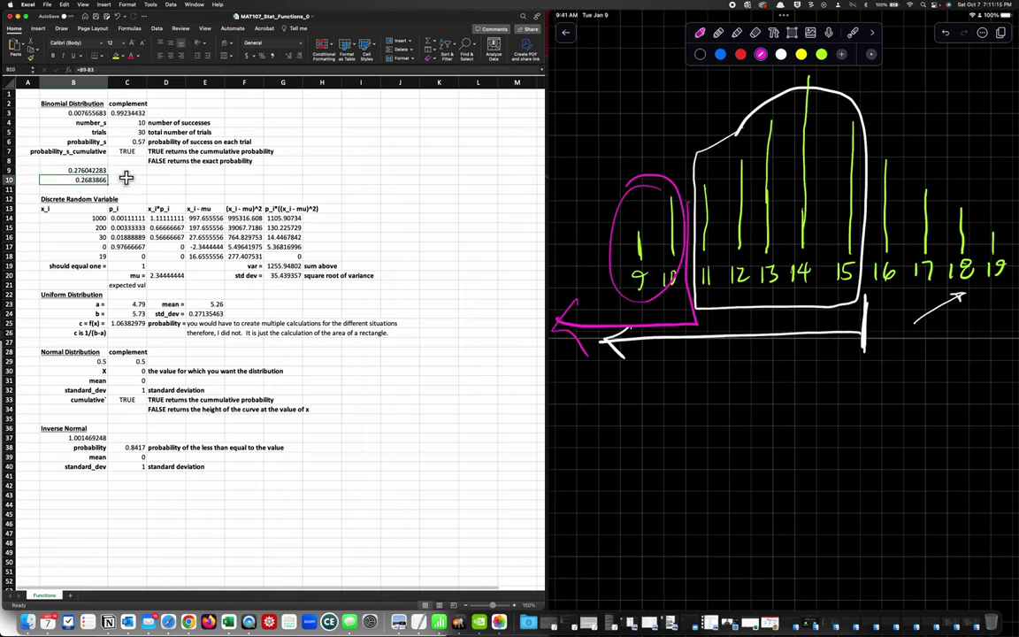
left_click(92, 170)
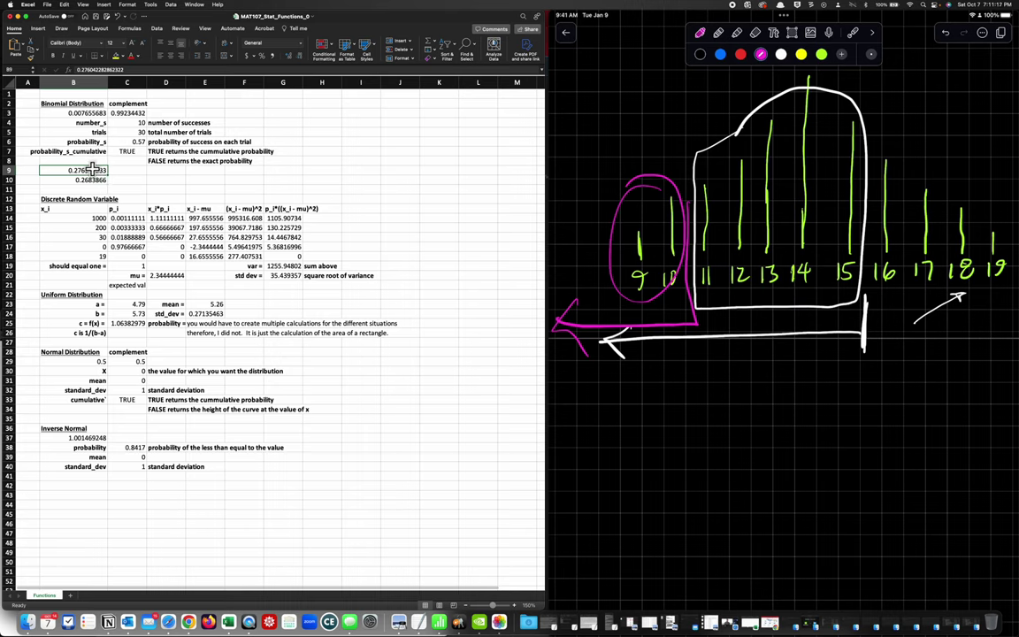
left_click(80, 112)
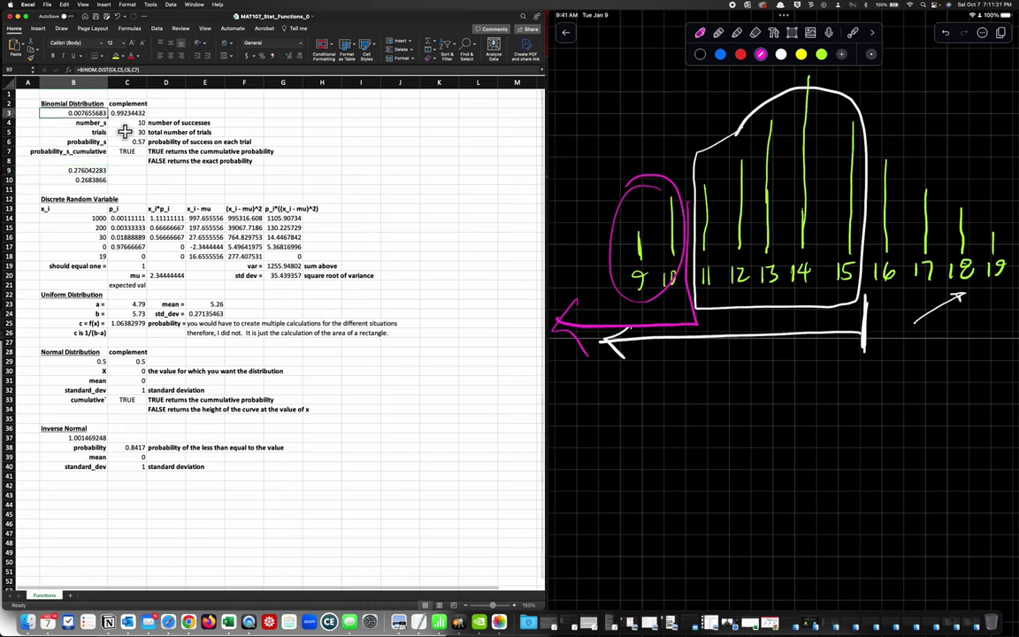
left_click(80, 180)
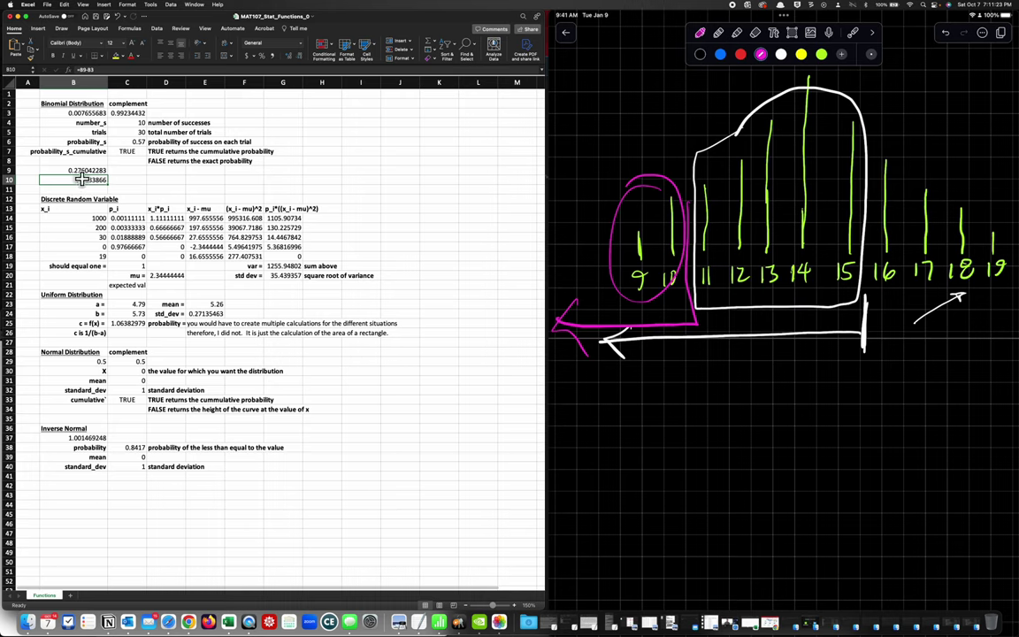
left_click(88, 170)
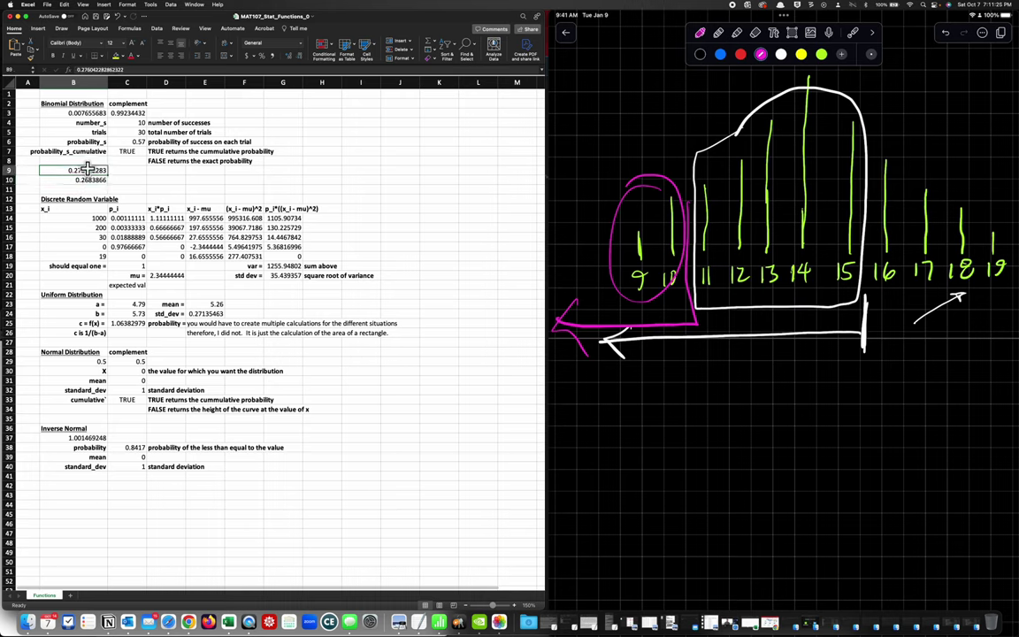
left_click(84, 113)
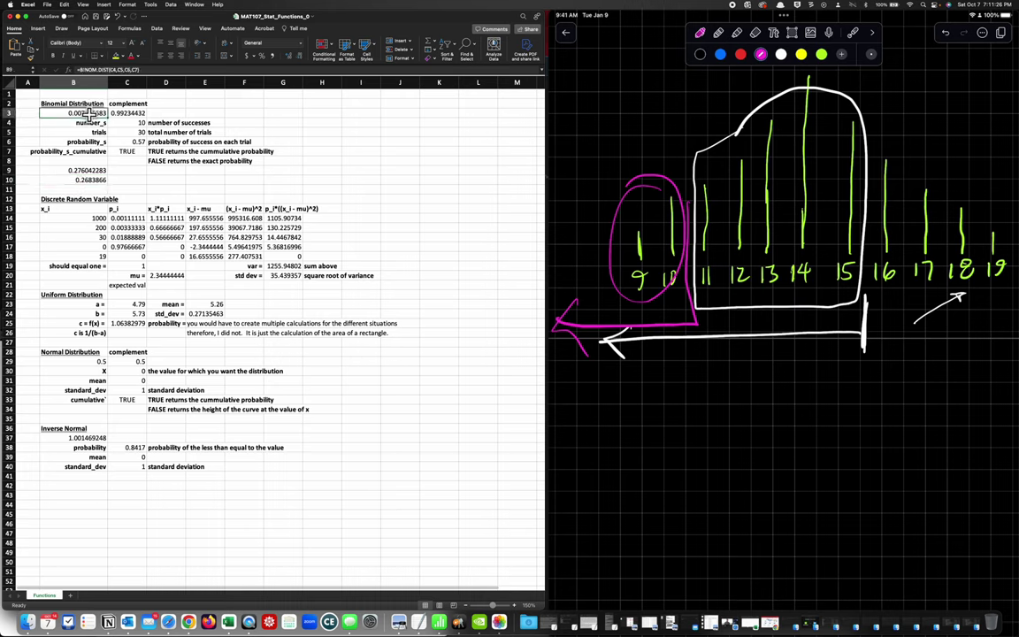
left_click(93, 170)
key("Down")
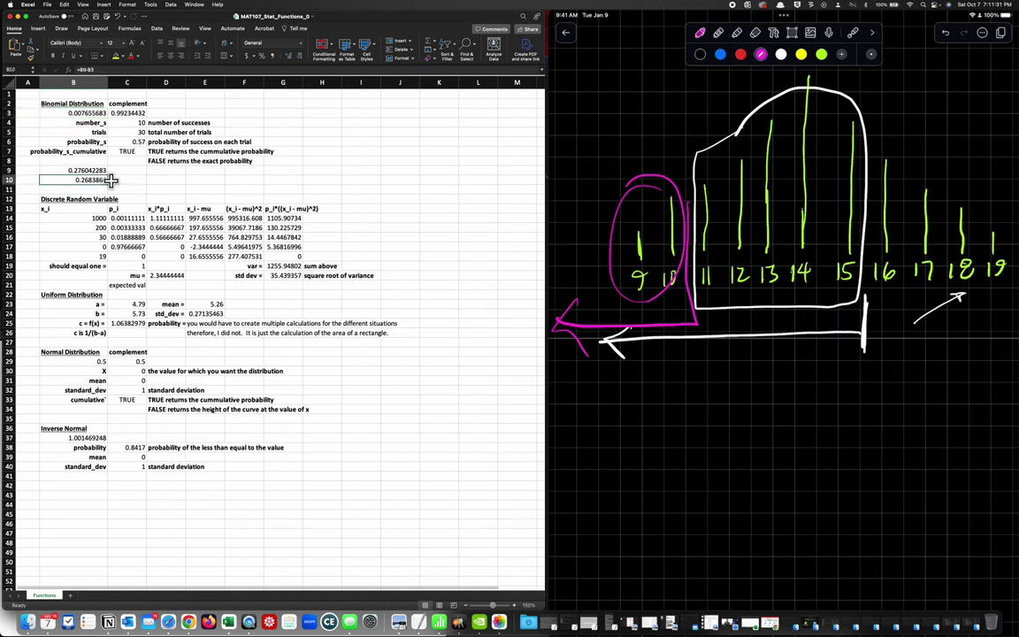
- Switch to Safari, open the preview of the repeat-offender question from the message, and reveal the answer key for part d
left_click(170, 625)
scroll(177, 400, "up", 2)
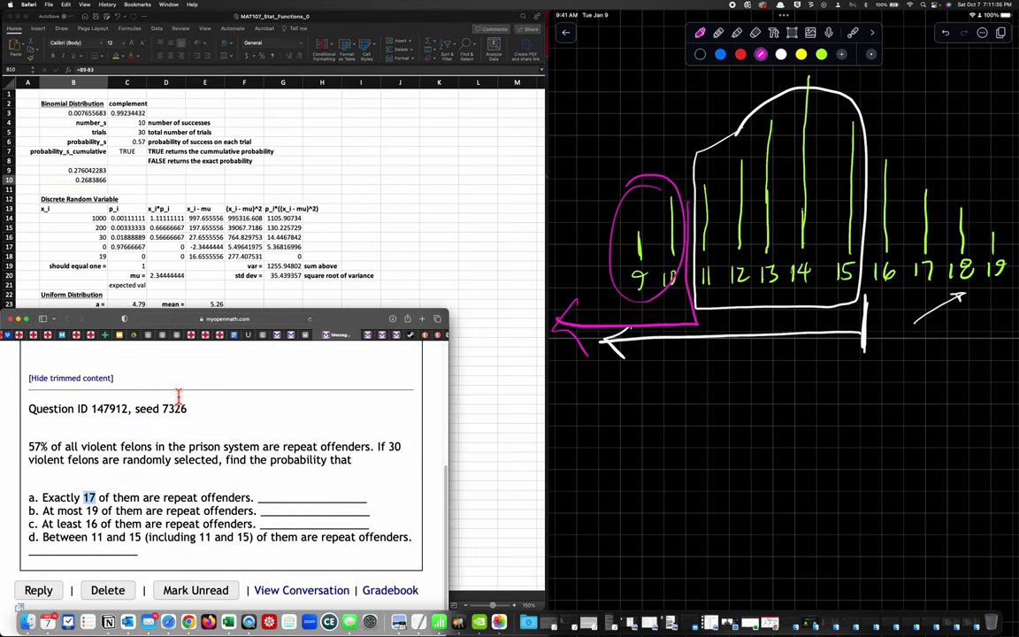
scroll(177, 400, "up", 3)
scroll(199, 399, "down", 1)
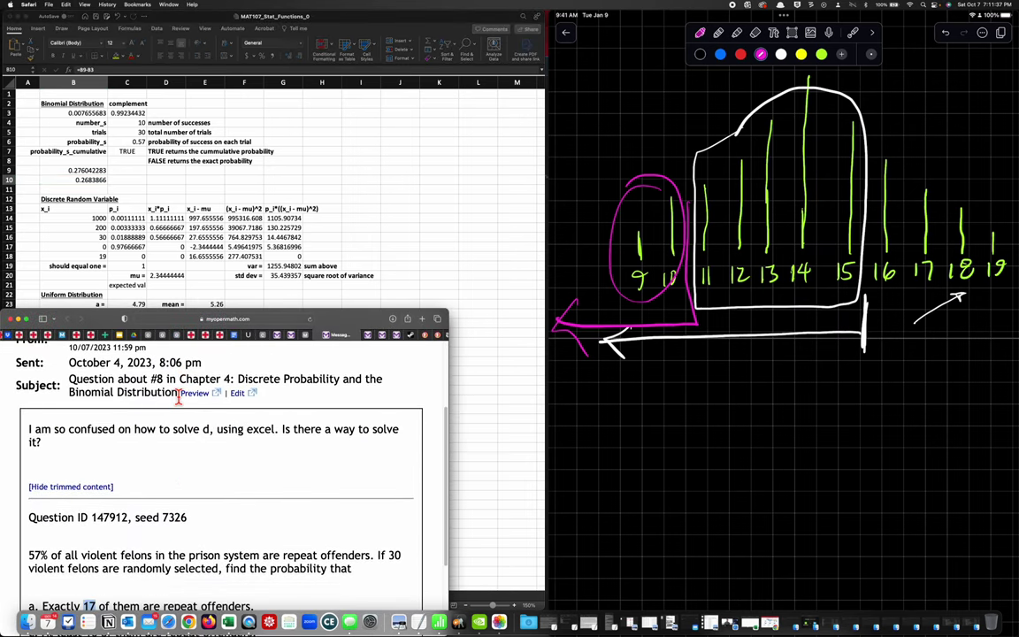
left_click(198, 391)
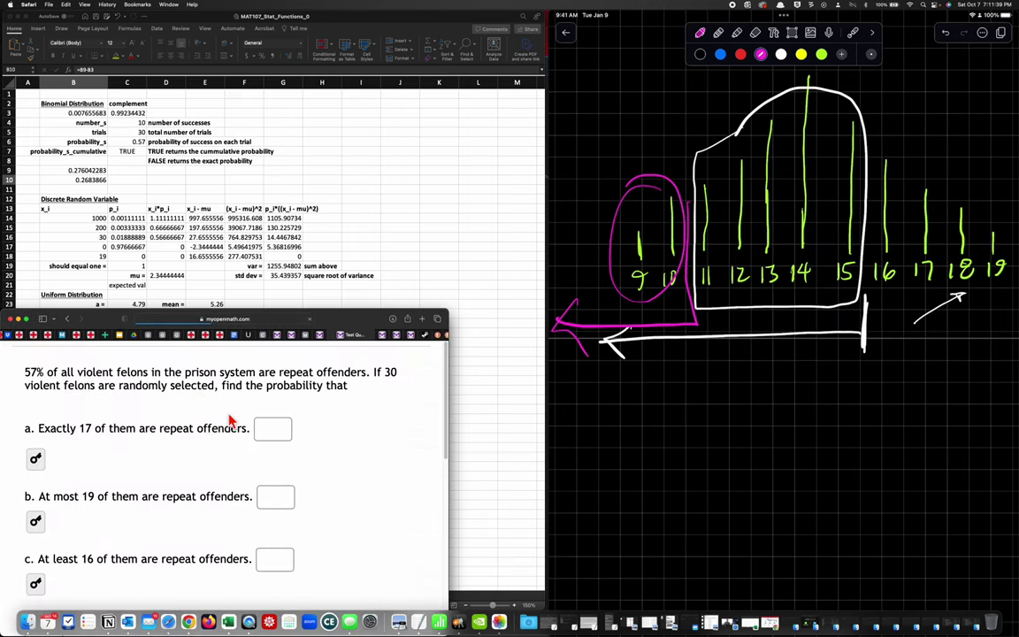
scroll(223, 477, "down", 3)
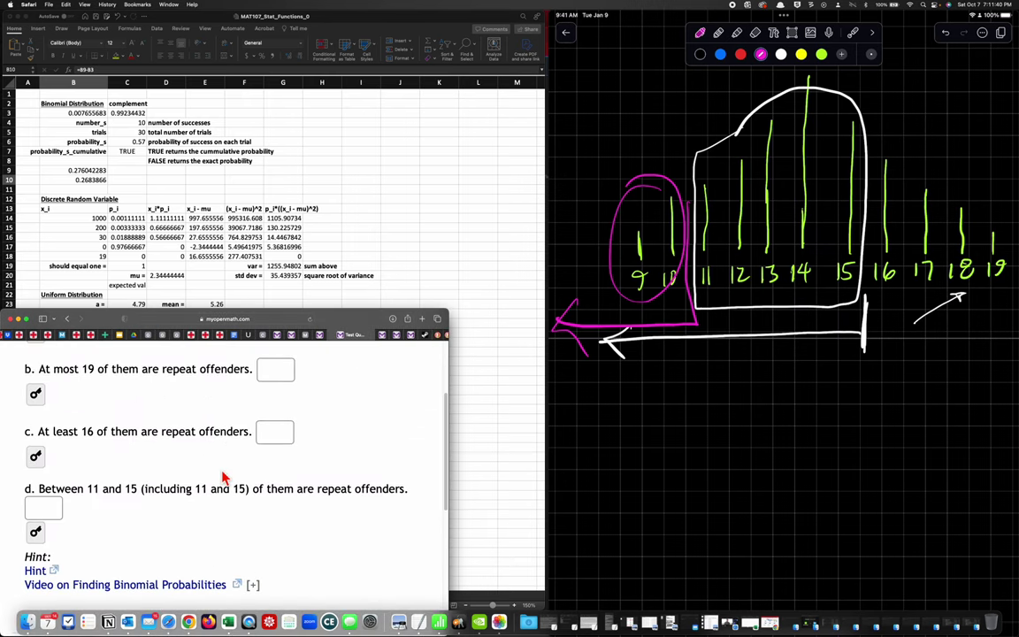
left_click(36, 531)
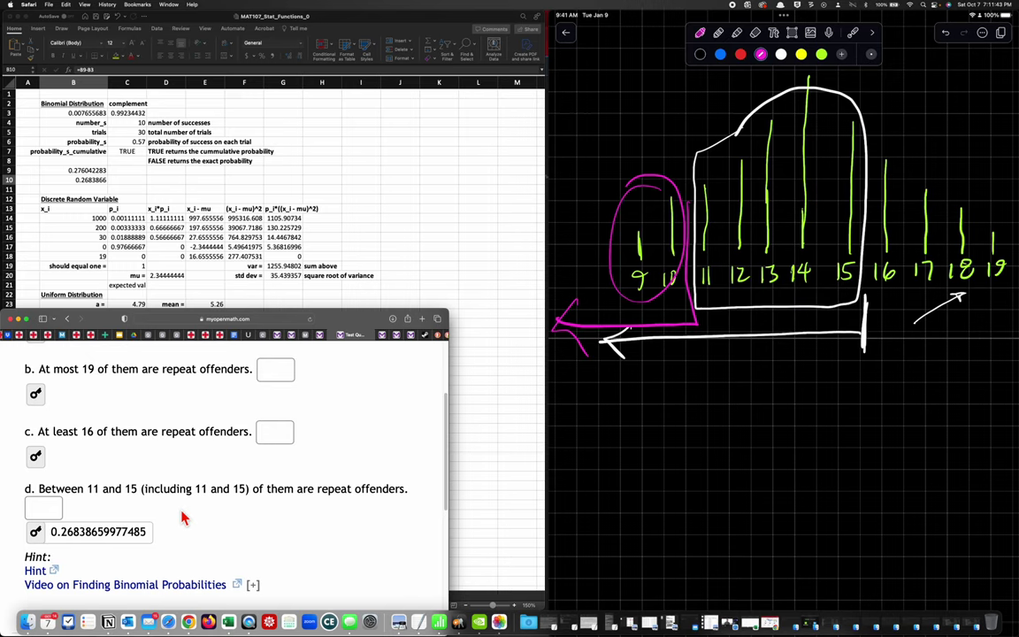